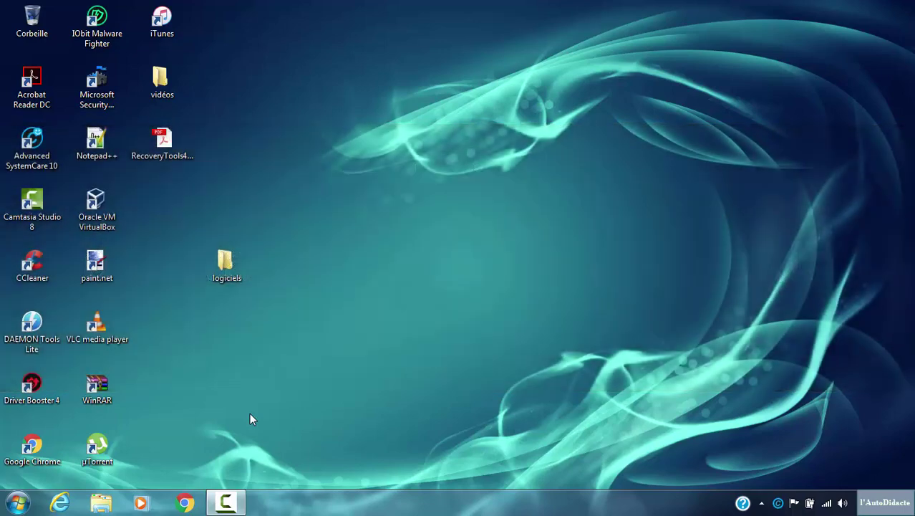
Mount the KB3AIK_FR ISO from the logiciels desktop folder and run its StartCD.exe
{"action": "left_click", "coordinate": [229, 271]}
{"action": "double_click", "coordinate": [230, 271]}
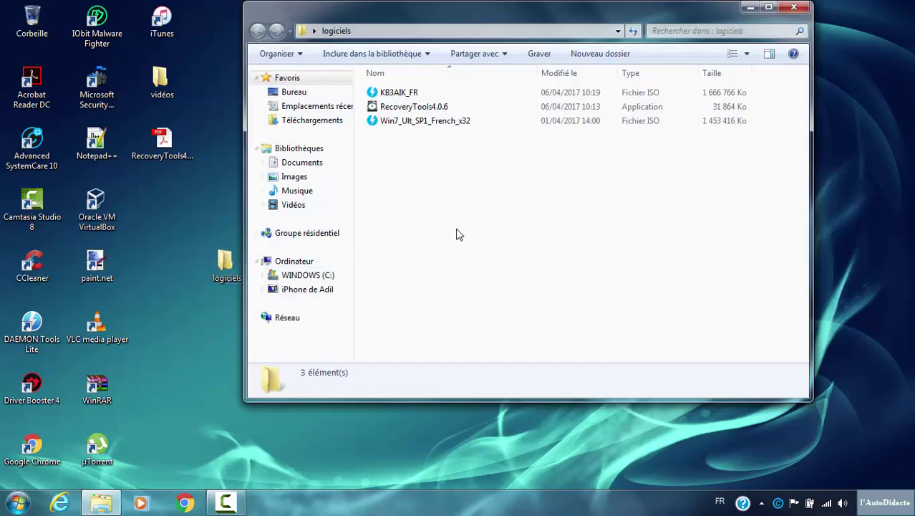
{"action": "double_click", "coordinate": [399, 94]}
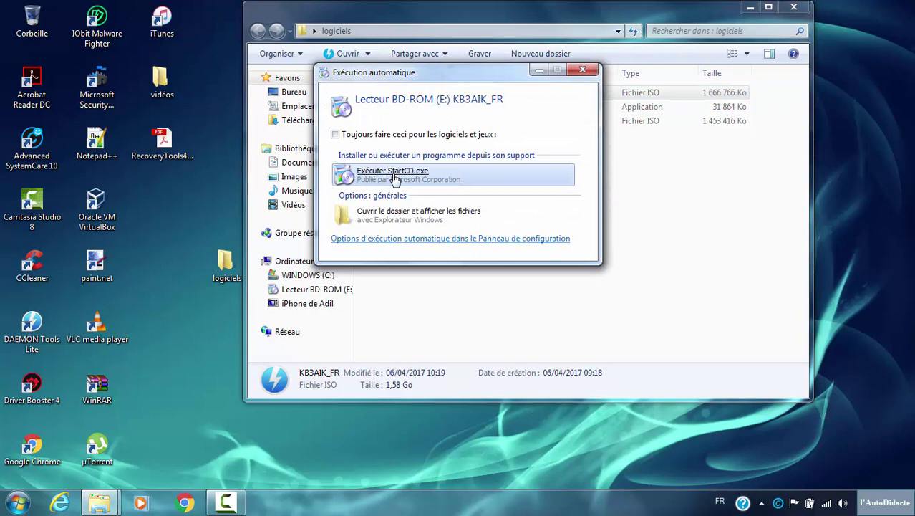
{"action": "left_click", "coordinate": [394, 178]}
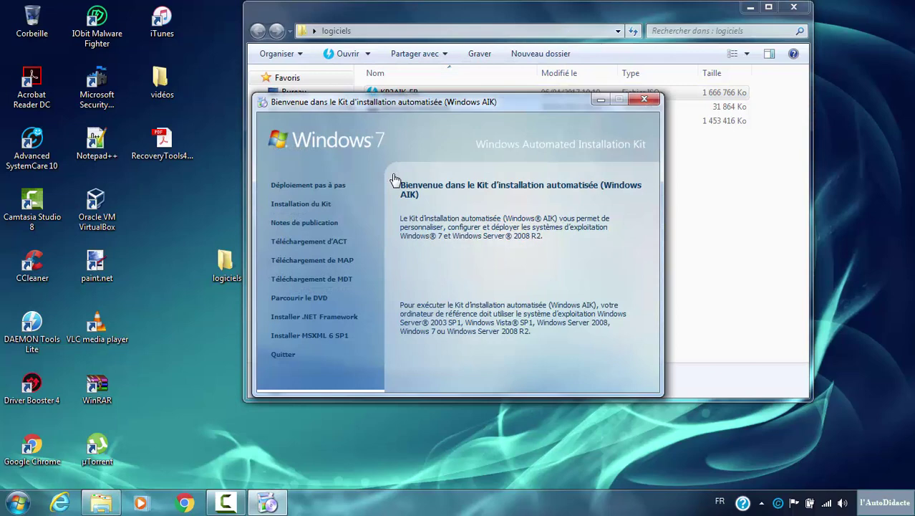
Install the Windows AIK for all users in C:\Program Files\Windows AIK\, accepting the licence terms, and close the installer and welcome window
{"action": "left_click", "coordinate": [310, 207]}
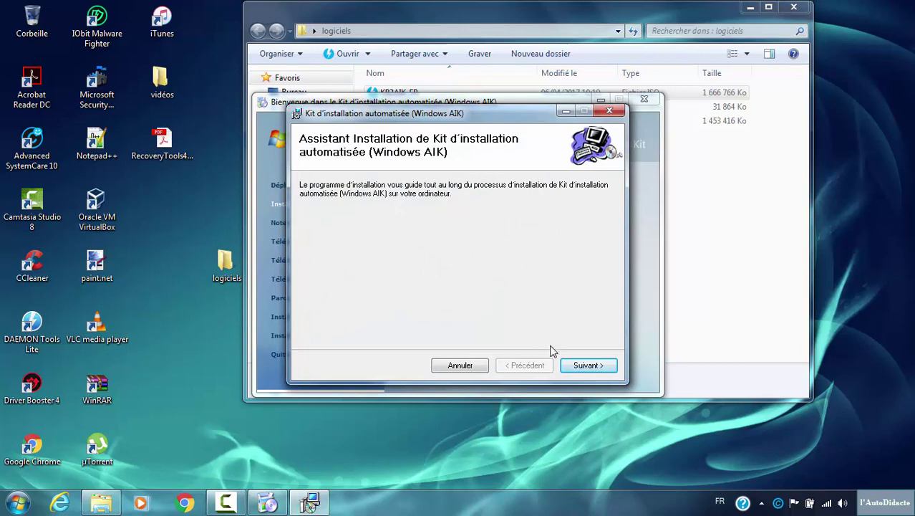
{"action": "left_click", "coordinate": [578, 367]}
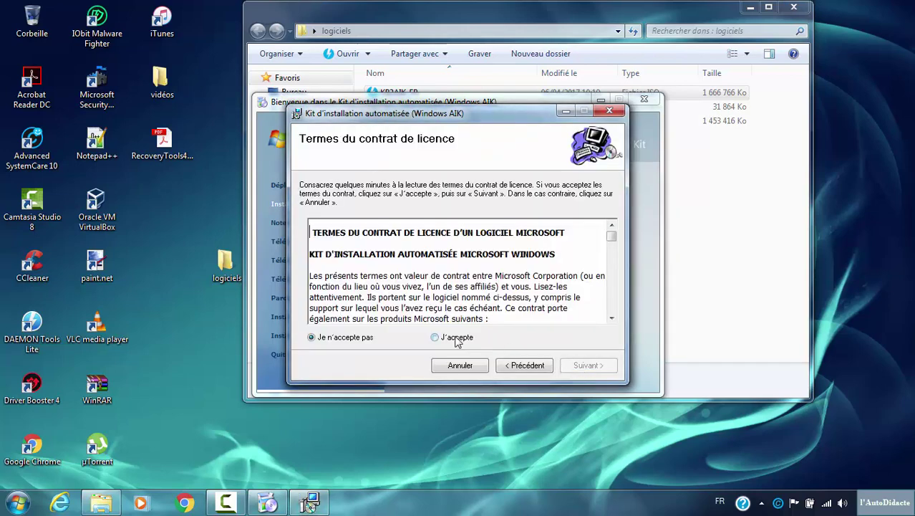
{"action": "left_click", "coordinate": [457, 340]}
{"action": "left_click", "coordinate": [576, 368]}
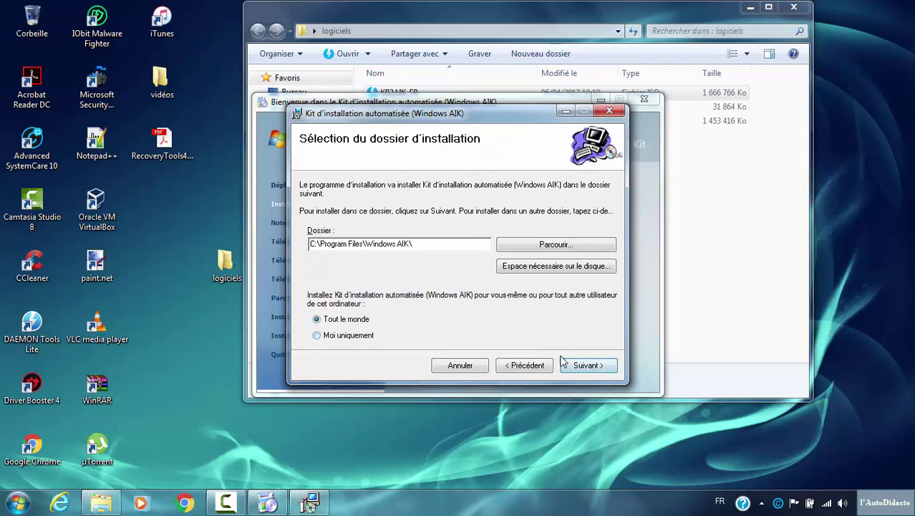
{"action": "left_click", "coordinate": [586, 366]}
{"action": "left_click", "coordinate": [588, 367]}
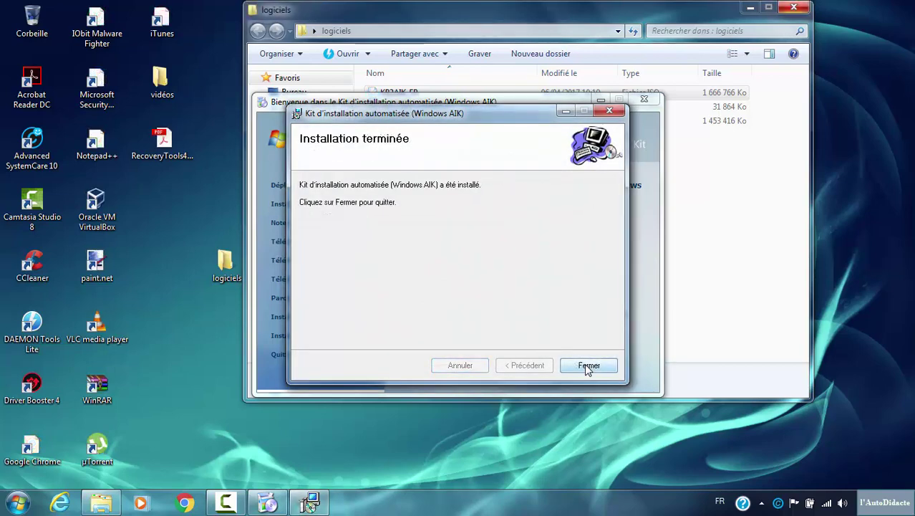
{"action": "left_click", "coordinate": [588, 365]}
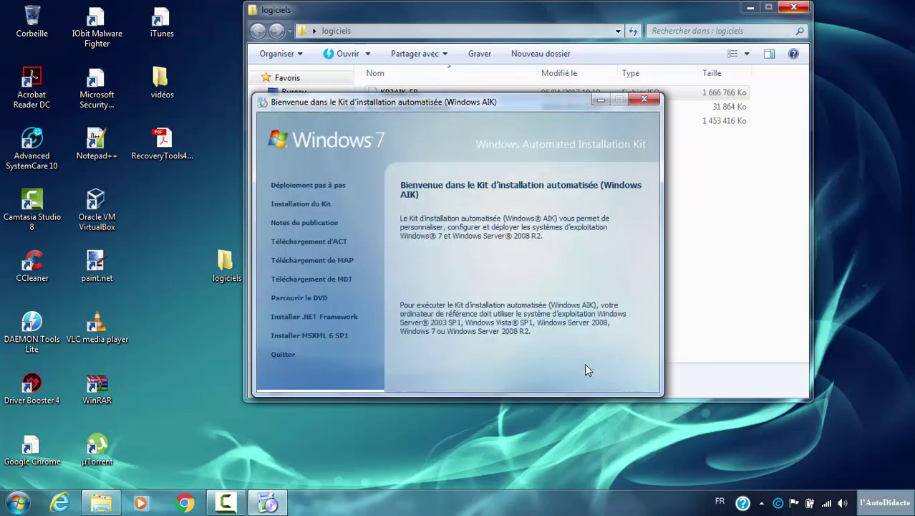
{"action": "left_click", "coordinate": [645, 99]}
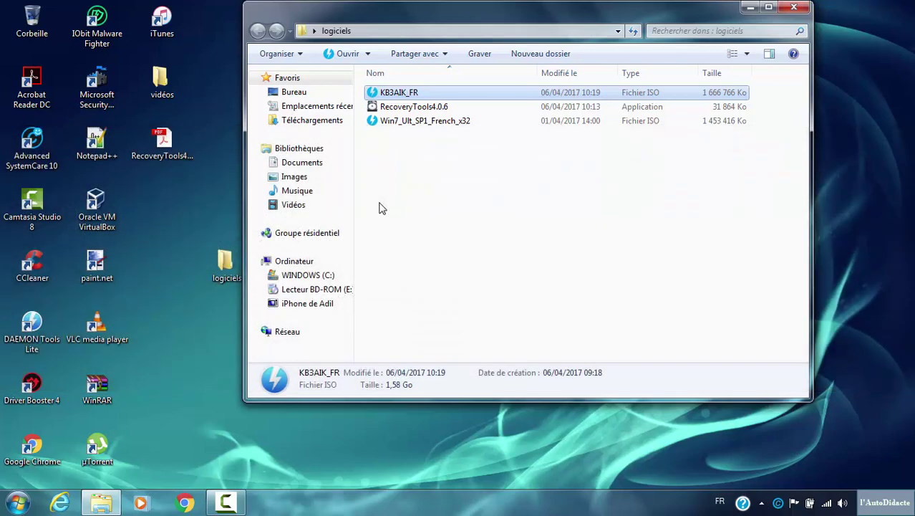
Extract the RecoveryTools4.0.6 application with WinRAR into a RecoveryTools4.0.6 subfolder
{"action": "left_click", "coordinate": [406, 109]}
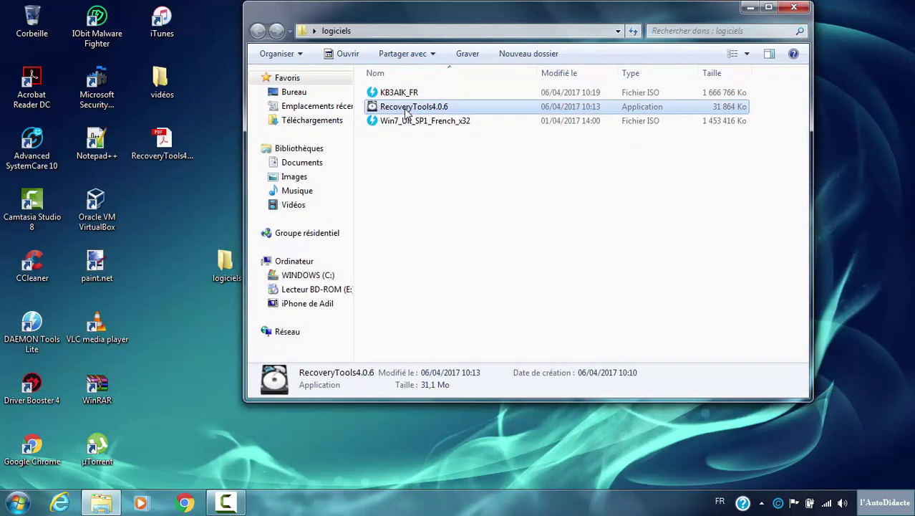
{"action": "right_click", "coordinate": [406, 112]}
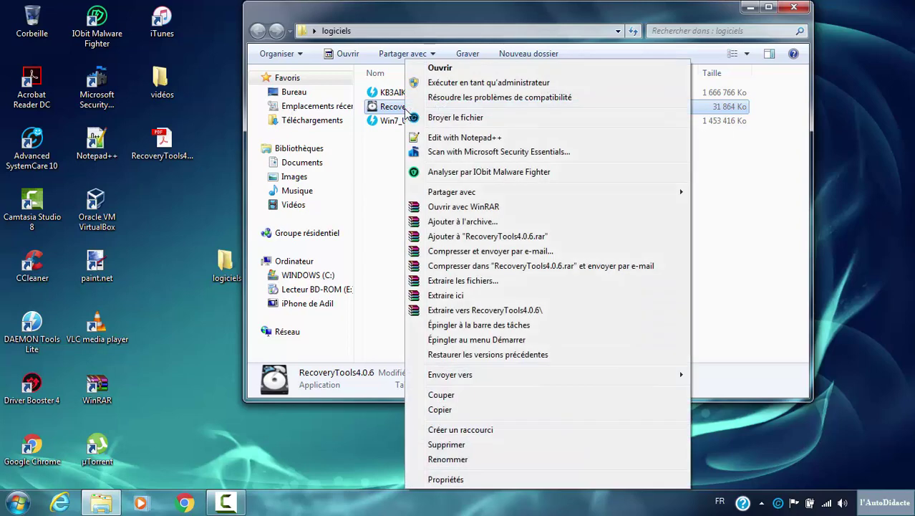
{"action": "left_click", "coordinate": [464, 311]}
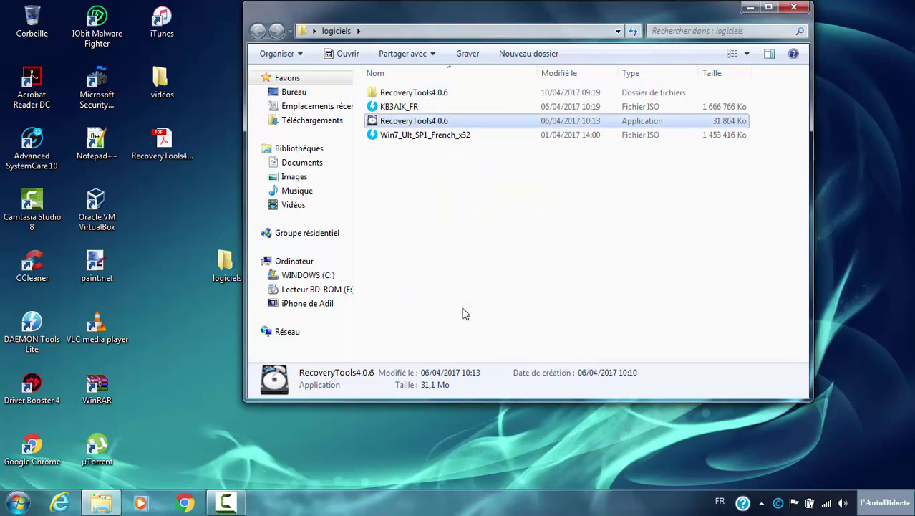
Open the extracted RecoveryTools4.0.6 folder and go to Windows 7\Windows 7 Recovery Tools\ImageX
{"action": "left_click", "coordinate": [416, 99]}
{"action": "double_click", "coordinate": [416, 99]}
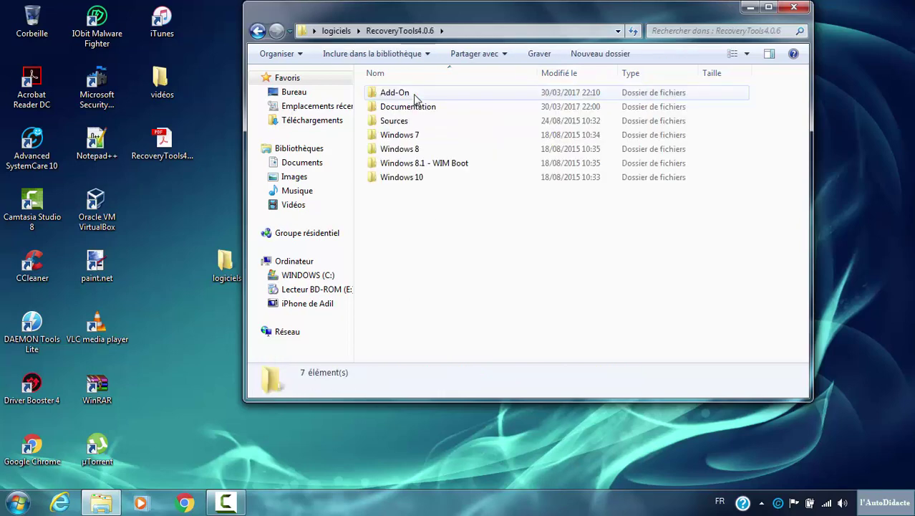
{"action": "double_click", "coordinate": [417, 136]}
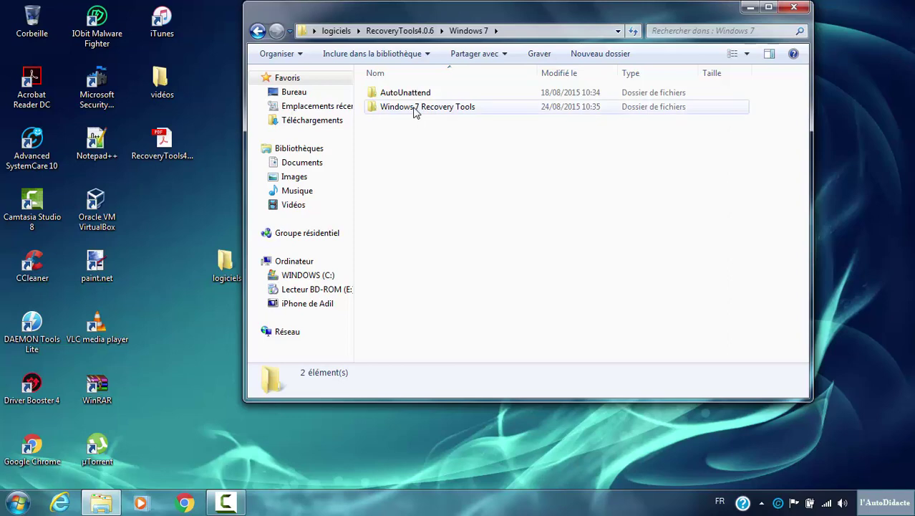
{"action": "double_click", "coordinate": [415, 109]}
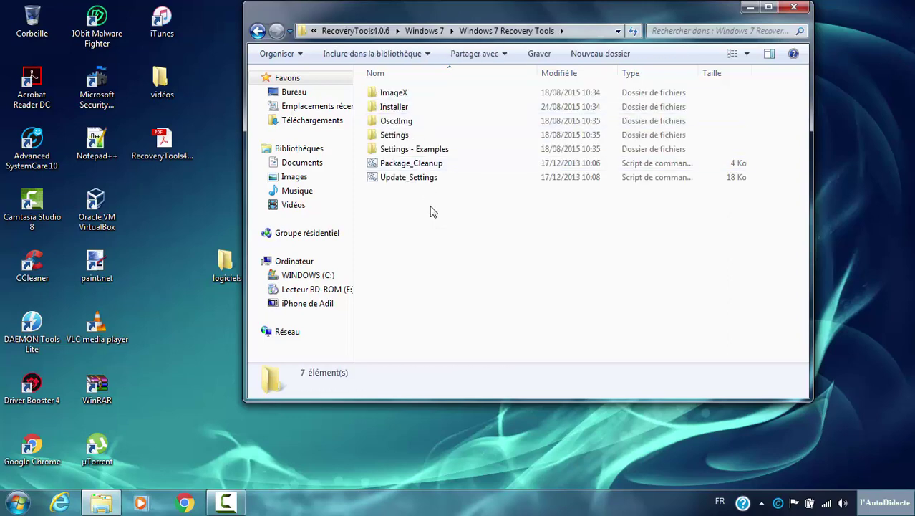
{"action": "double_click", "coordinate": [390, 95]}
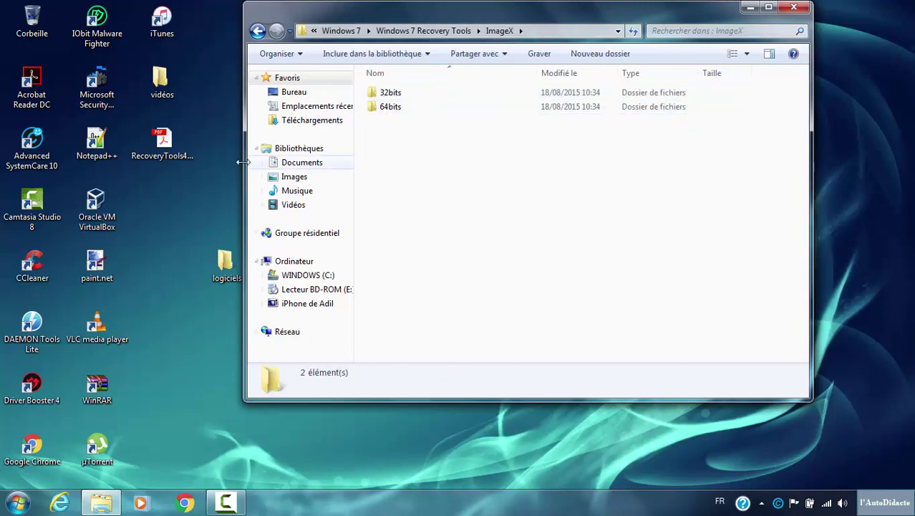
Resize and move the ImageX folder window to fill the right half of the desktop
{"action": "left_click_drag", "start_coordinate": [242, 162], "coordinate": [366, 162]}
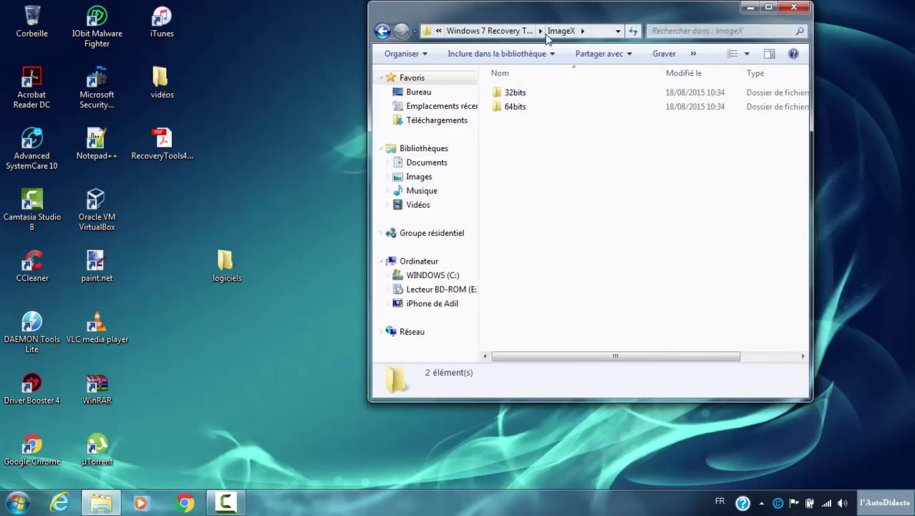
{"action": "left_click_drag", "start_coordinate": [558, 8], "coordinate": [657, 8]}
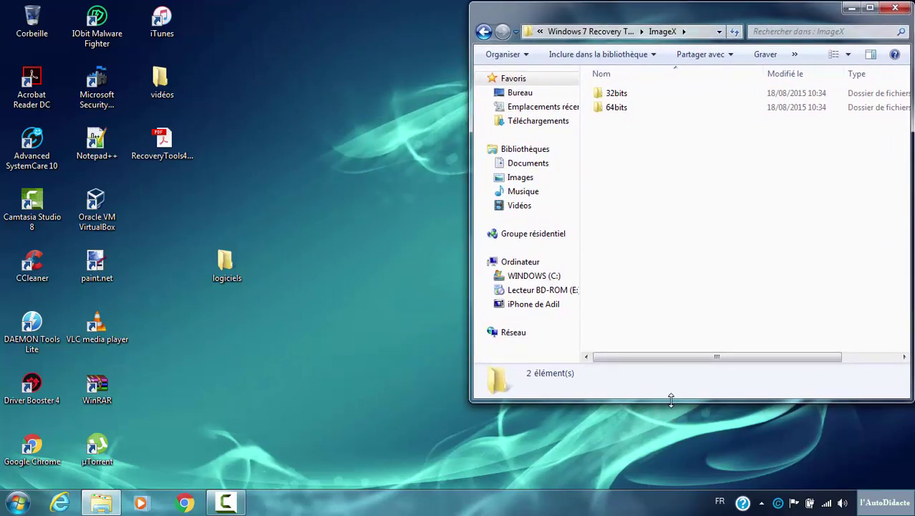
{"action": "left_click_drag", "start_coordinate": [671, 400], "coordinate": [670, 479]}
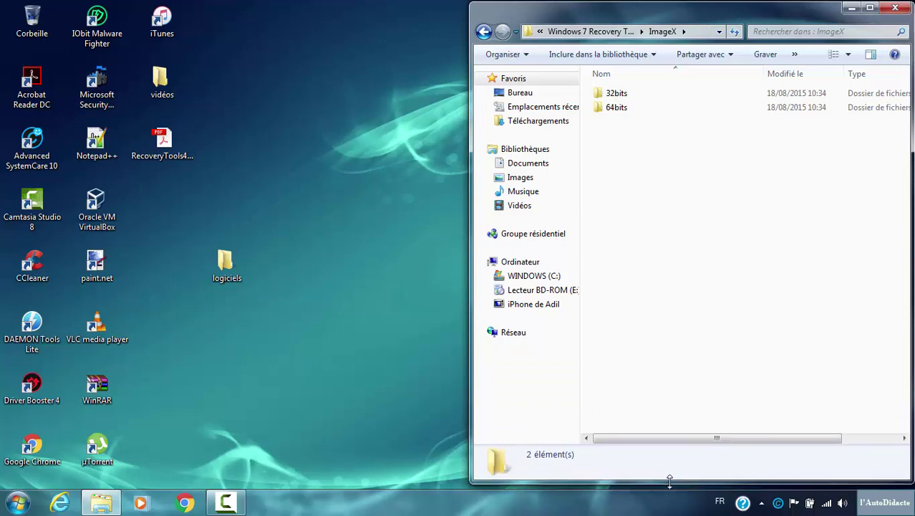
Open the Programmes folder of drive C: in a second Explorer window
{"action": "left_click", "coordinate": [18, 503]}
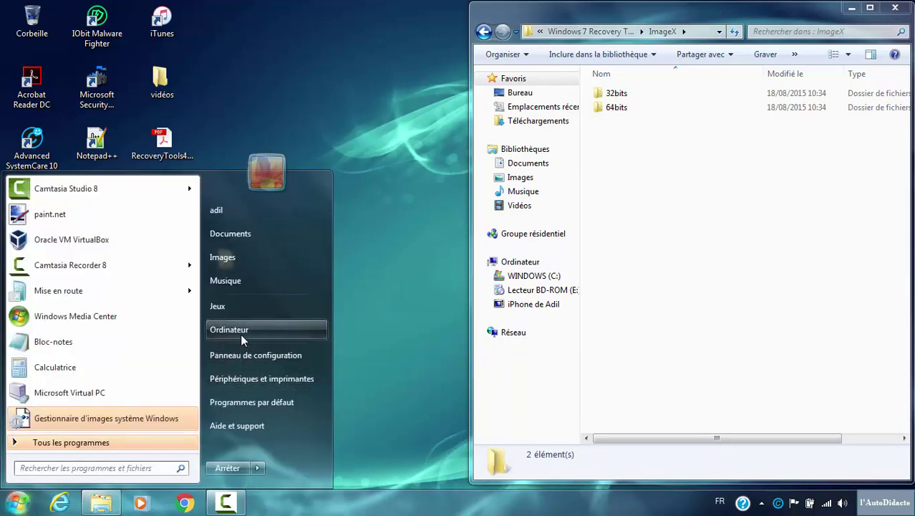
{"action": "left_click", "coordinate": [242, 336]}
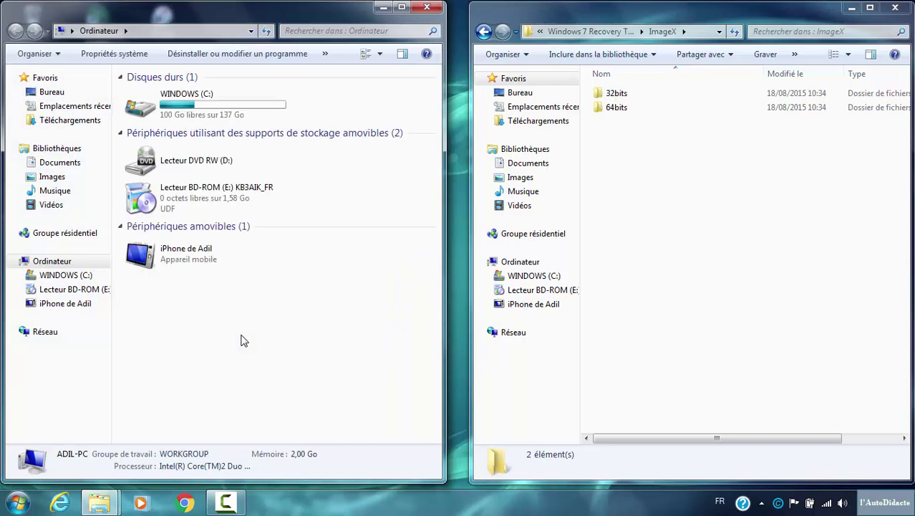
{"action": "left_click", "coordinate": [71, 277]}
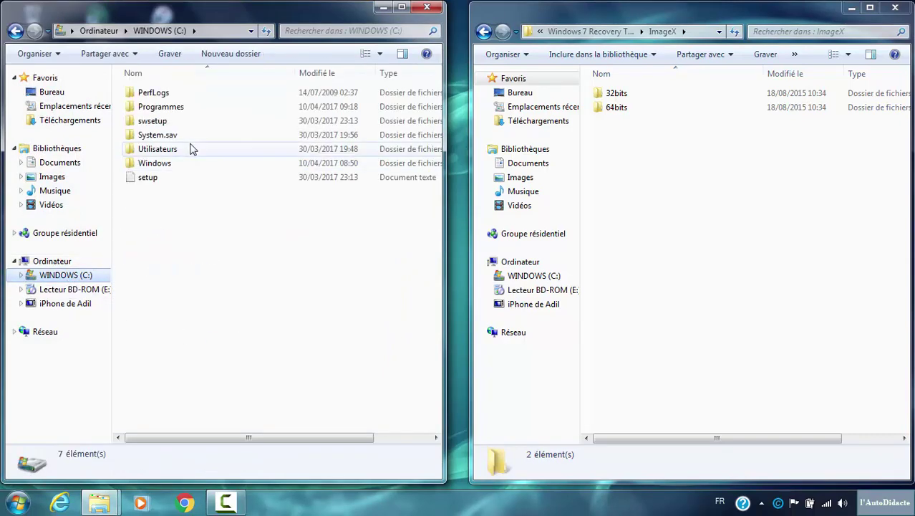
{"action": "double_click", "coordinate": [169, 108]}
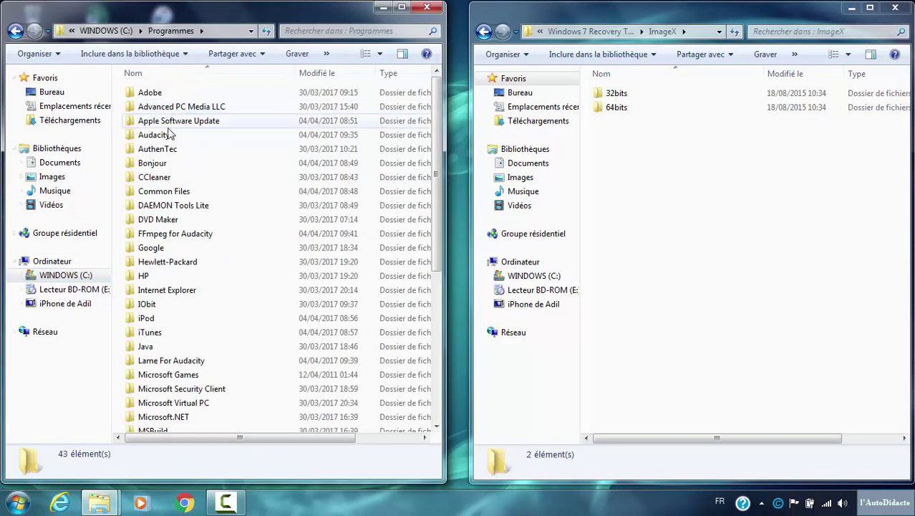
Find the Windows AIK folder in Programmes and open its Tools subfolder
{"action": "left_click", "coordinate": [171, 351]}
{"action": "key", "text": "Home"}
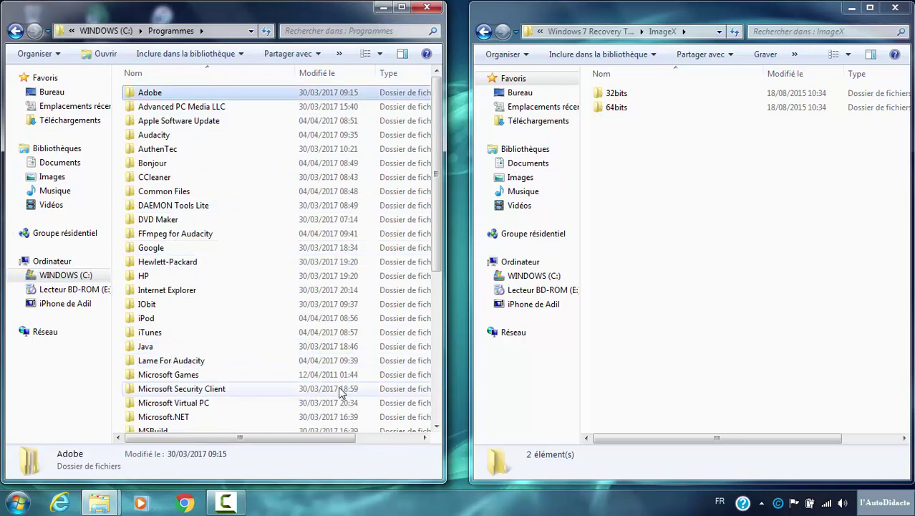
{"action": "left_click", "coordinate": [436, 428]}
{"action": "left_click", "coordinate": [436, 428]}
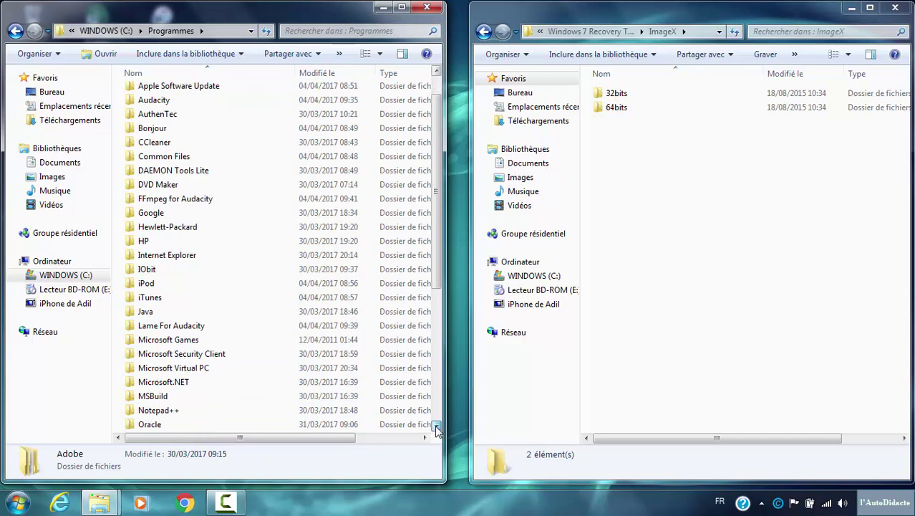
{"action": "left_click", "coordinate": [436, 428]}
{"action": "left_click", "coordinate": [437, 428]}
{"action": "left_click", "coordinate": [436, 427]}
{"action": "left_click", "coordinate": [436, 428]}
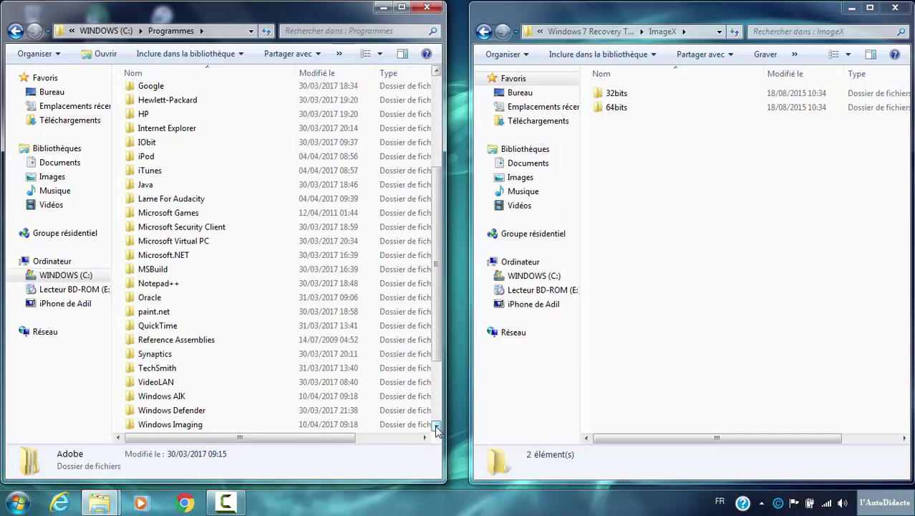
{"action": "left_click", "coordinate": [167, 400]}
{"action": "double_click", "coordinate": [167, 401]}
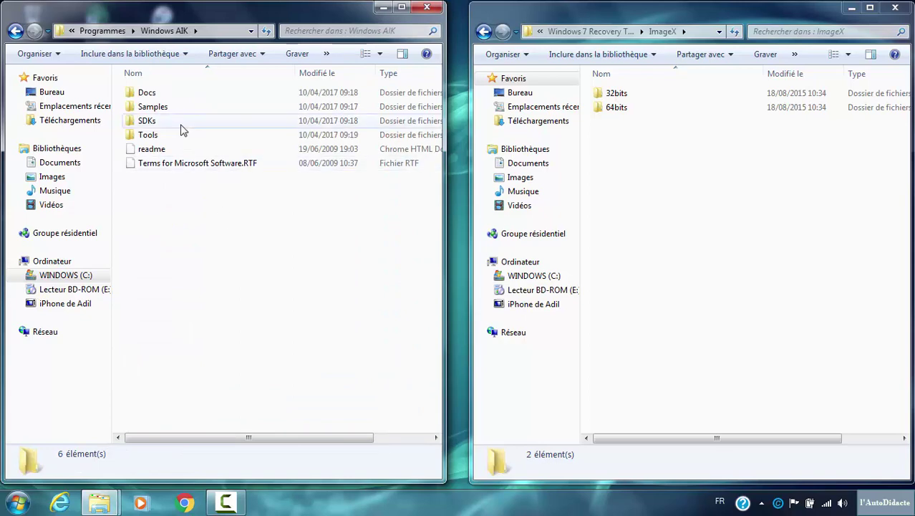
{"action": "double_click", "coordinate": [152, 136]}
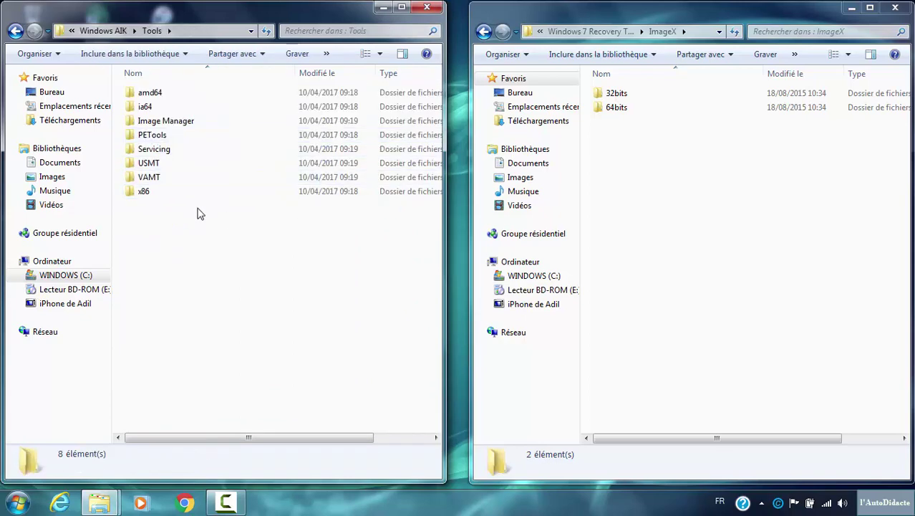
Widen the Tools folder window slightly and open the x86 subfolder
{"action": "left_click_drag", "start_coordinate": [321, 14], "coordinate": [319, 15]}
{"action": "left_click_drag", "start_coordinate": [444, 206], "coordinate": [464, 216]}
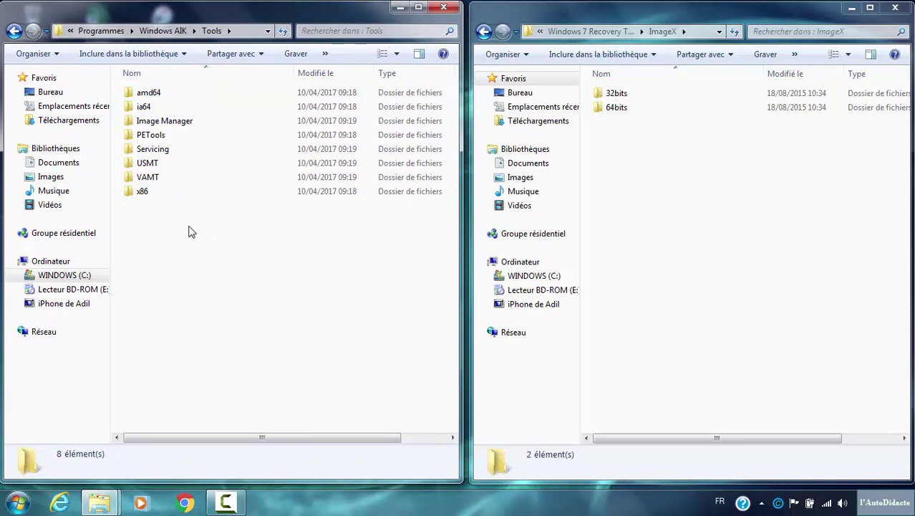
{"action": "double_click", "coordinate": [143, 192]}
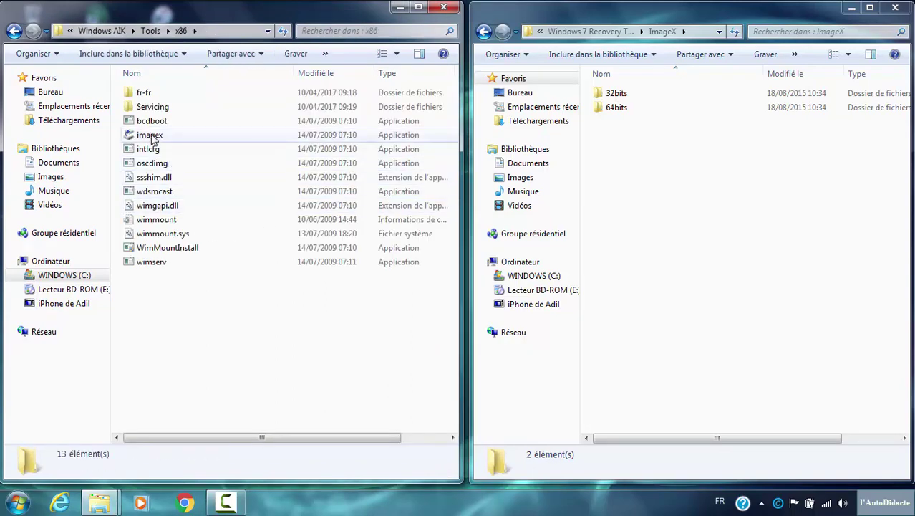
Copy the imagex application from the x86 folder into the 32bits subfolder of ImageX
{"action": "left_click", "coordinate": [152, 137]}
{"action": "right_click", "coordinate": [152, 138]}
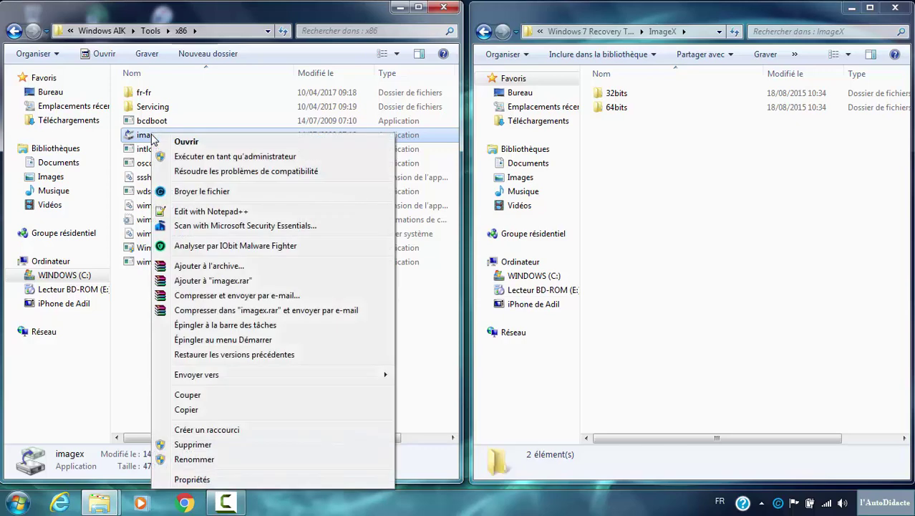
{"action": "left_click", "coordinate": [204, 410]}
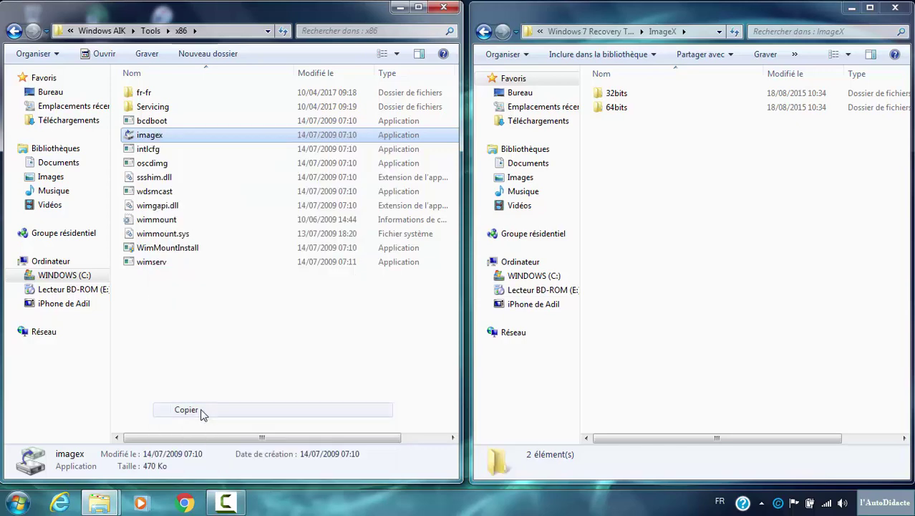
{"action": "double_click", "coordinate": [616, 94]}
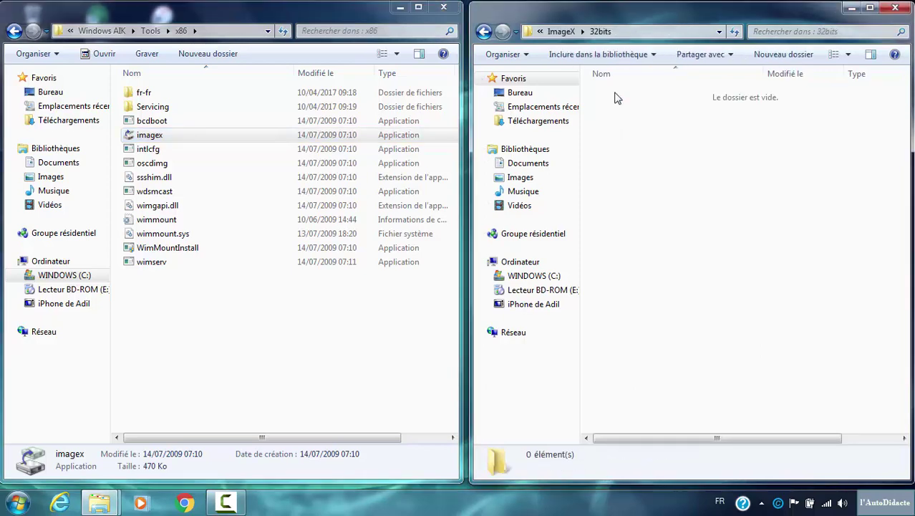
{"action": "right_click", "coordinate": [623, 165]}
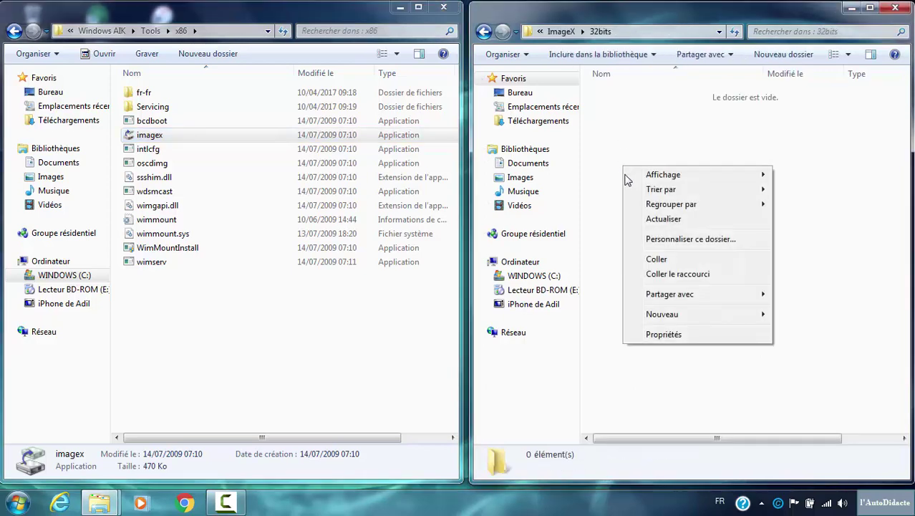
{"action": "left_click", "coordinate": [657, 260]}
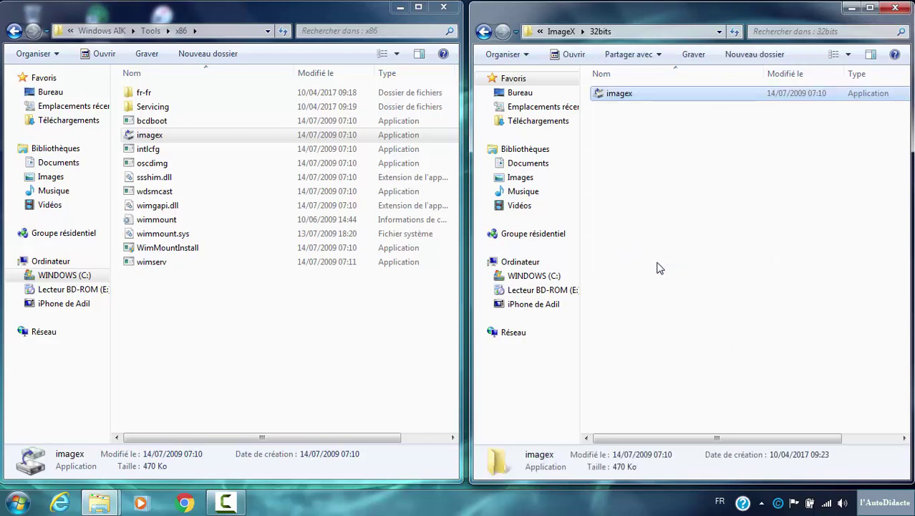
Copy the imagex application from the amd64 folder of Windows AIK Tools into the 64bits subfolder of ImageX
{"action": "left_click", "coordinate": [14, 31]}
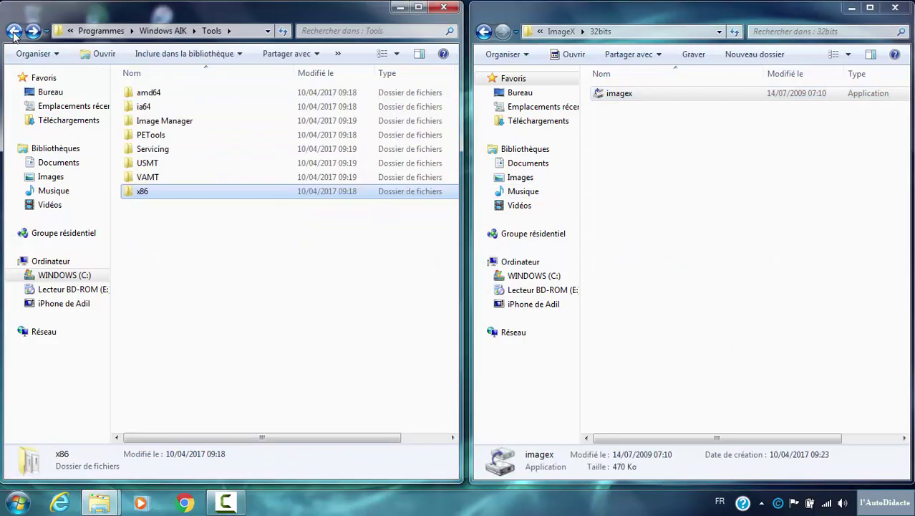
{"action": "left_click", "coordinate": [151, 95]}
{"action": "double_click", "coordinate": [151, 94]}
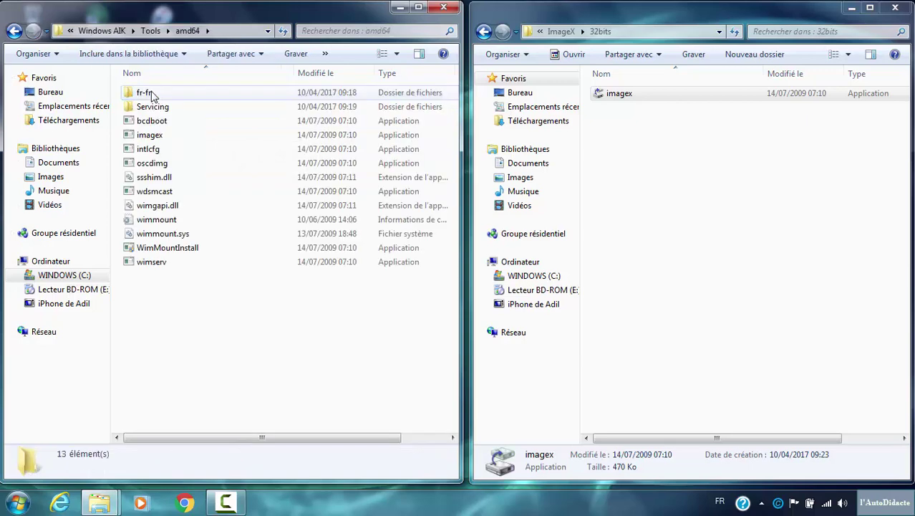
{"action": "left_click", "coordinate": [154, 138]}
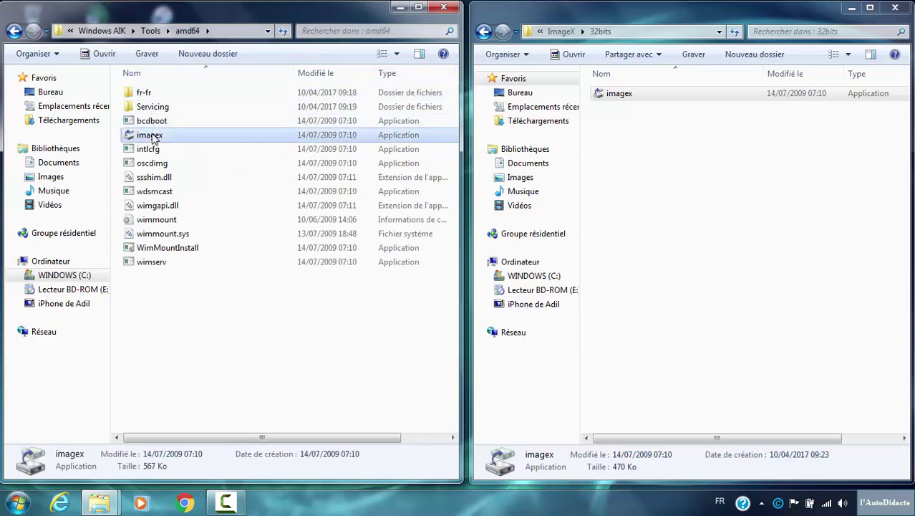
{"action": "right_click", "coordinate": [152, 134]}
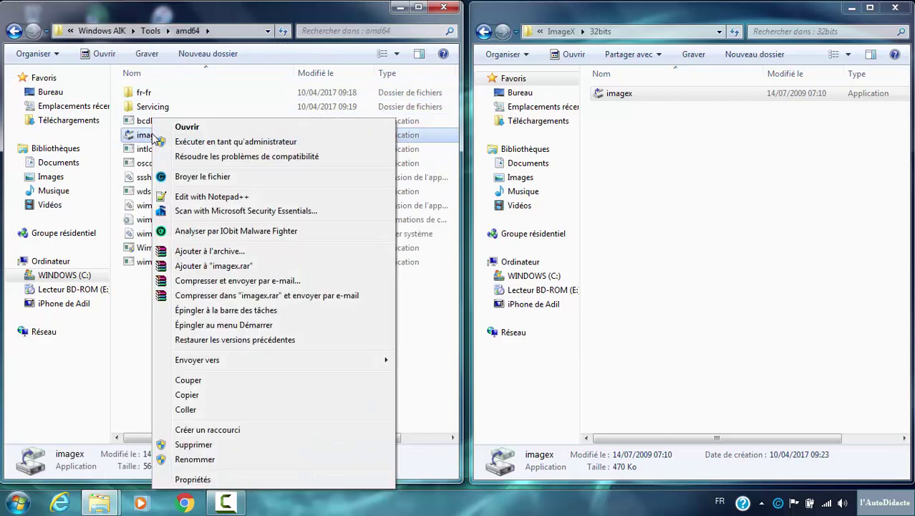
{"action": "left_click", "coordinate": [188, 395]}
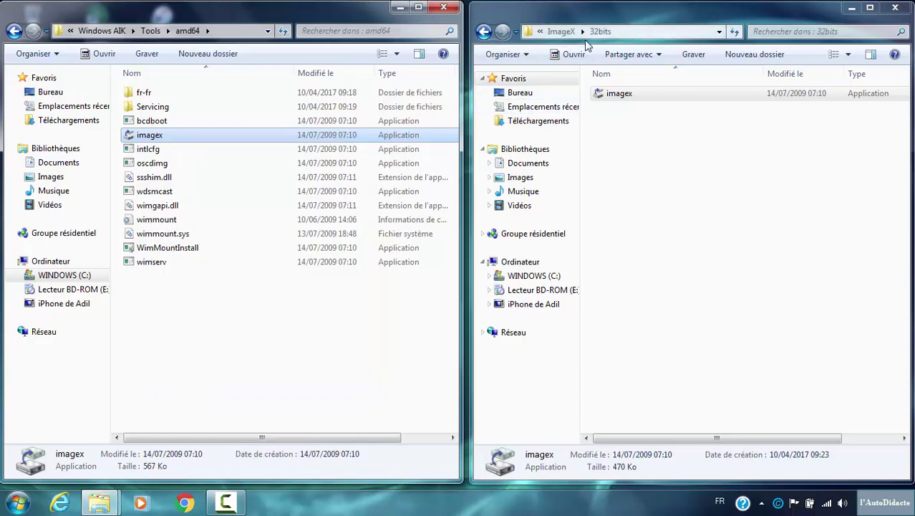
{"action": "left_click", "coordinate": [561, 31]}
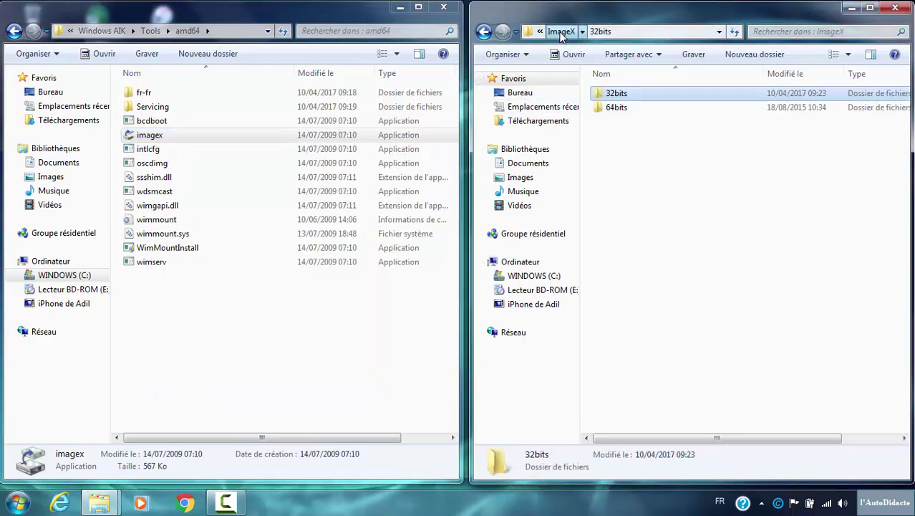
{"action": "double_click", "coordinate": [613, 109]}
{"action": "right_click", "coordinate": [623, 181]}
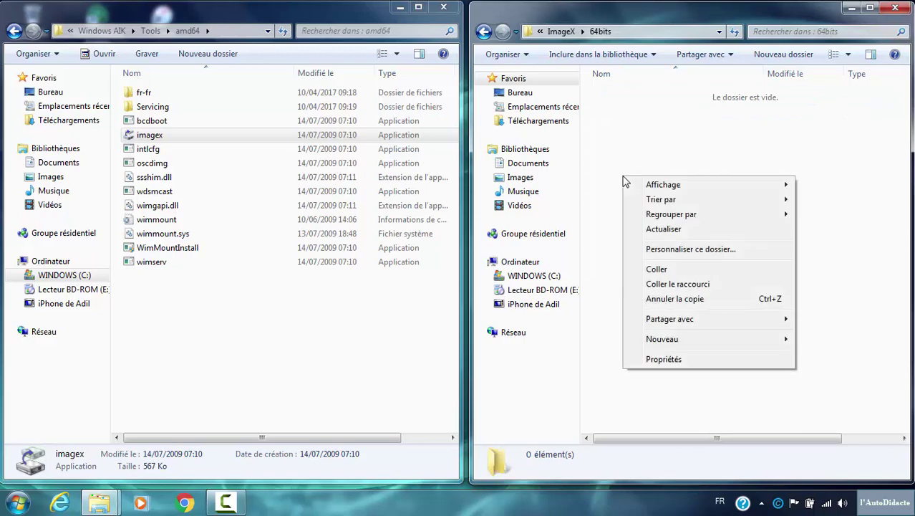
{"action": "left_click", "coordinate": [652, 269]}
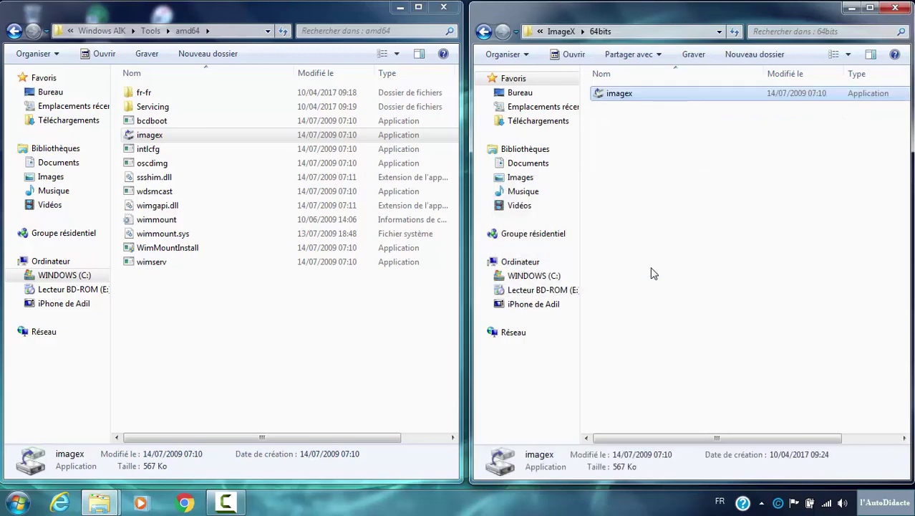
Copy the oscdimg application from the x86 folder of Windows AIK Tools into the OscdImg folder of Windows 7 Recovery Tools
{"action": "left_click", "coordinate": [14, 30]}
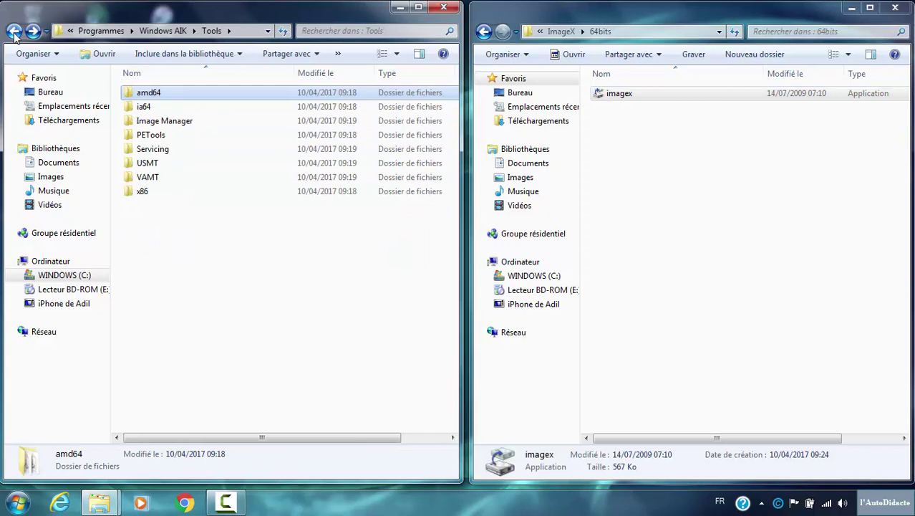
{"action": "left_click", "coordinate": [144, 194]}
{"action": "double_click", "coordinate": [144, 195]}
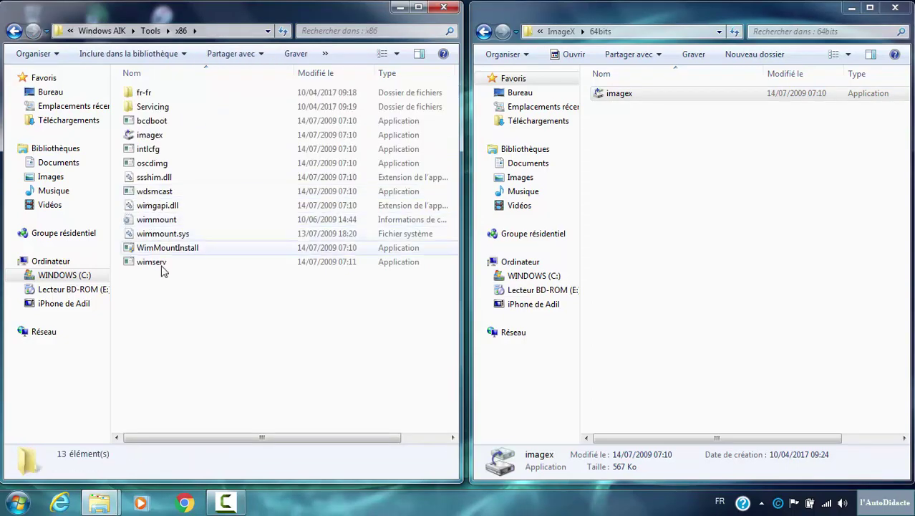
{"action": "left_click", "coordinate": [162, 165]}
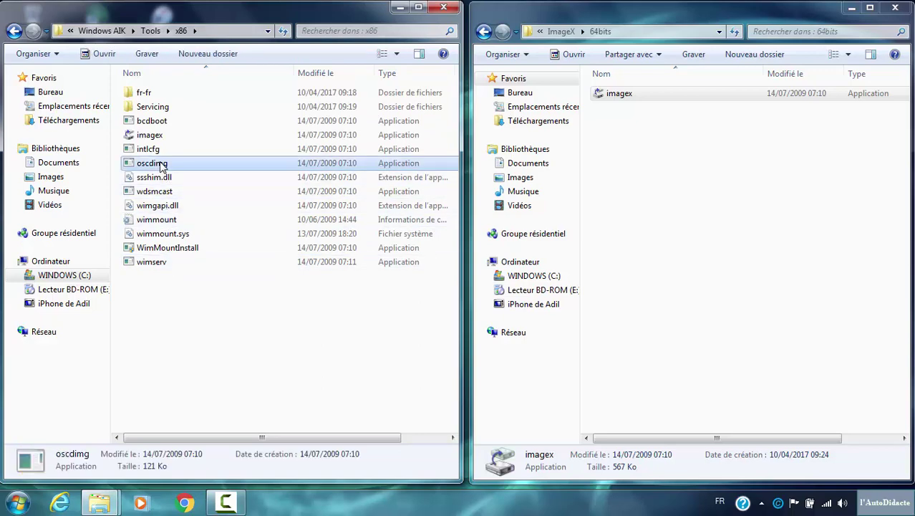
{"action": "right_click", "coordinate": [162, 165]}
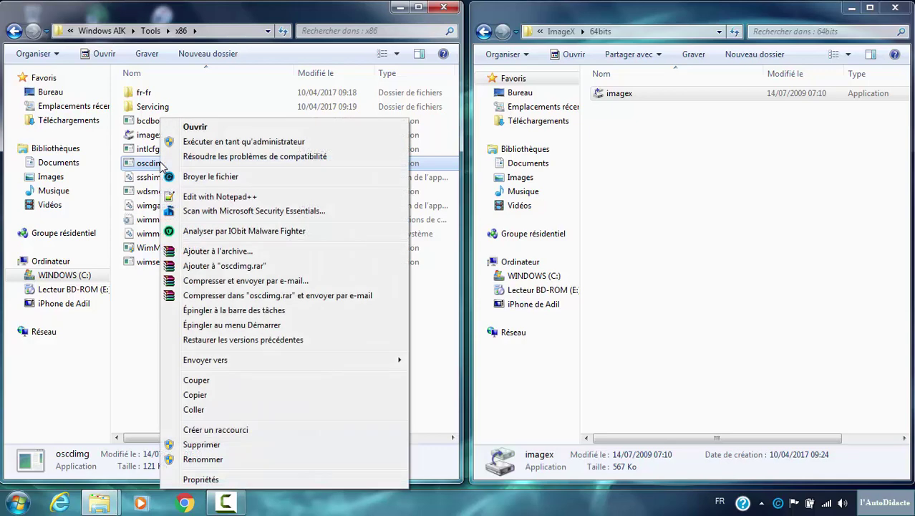
{"action": "left_click", "coordinate": [196, 395]}
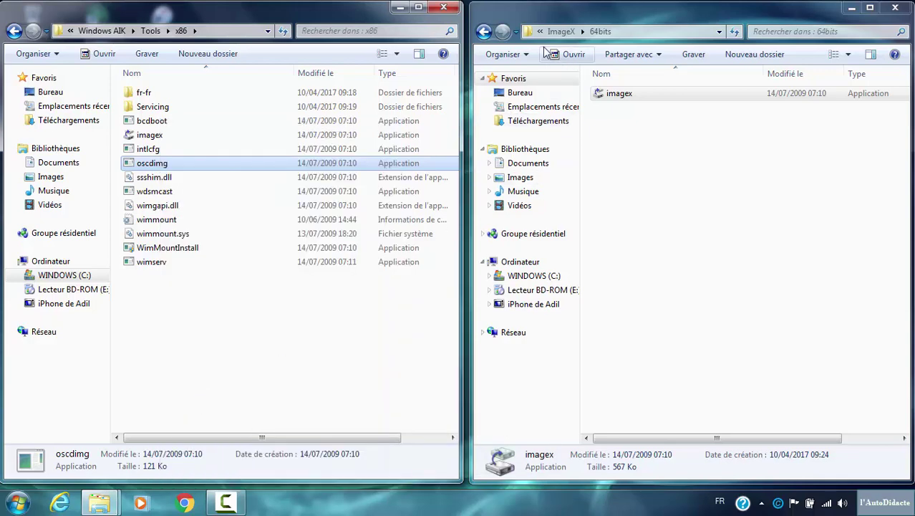
{"action": "left_click", "coordinate": [557, 33]}
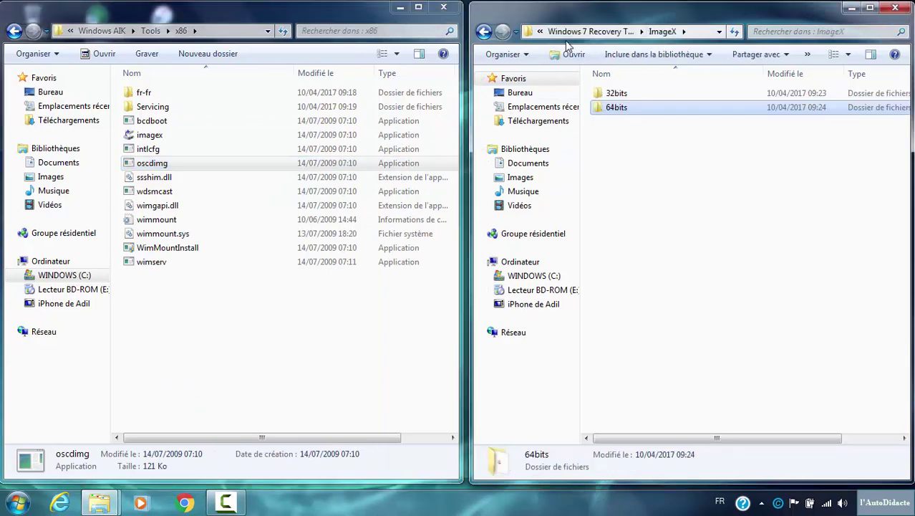
{"action": "left_click", "coordinate": [584, 33]}
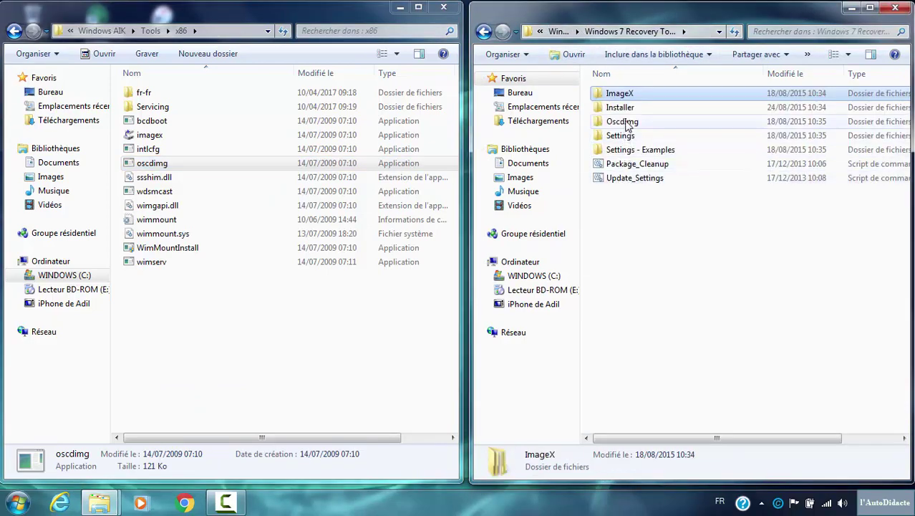
{"action": "double_click", "coordinate": [623, 122]}
{"action": "right_click", "coordinate": [620, 167]}
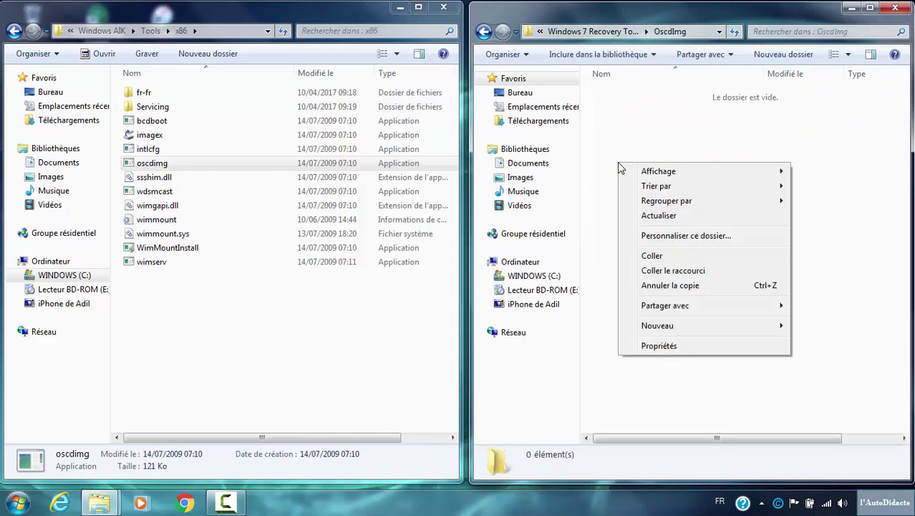
{"action": "left_click", "coordinate": [656, 256]}
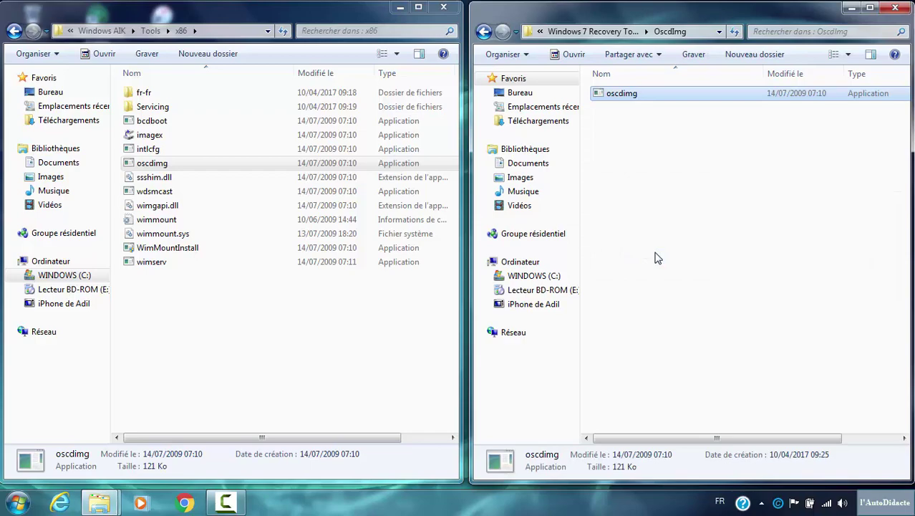
Close the Windows AIK x86 folder window and go up to the Windows 7 folder of RecoveryTools4.0.6
{"action": "left_click", "coordinate": [444, 8]}
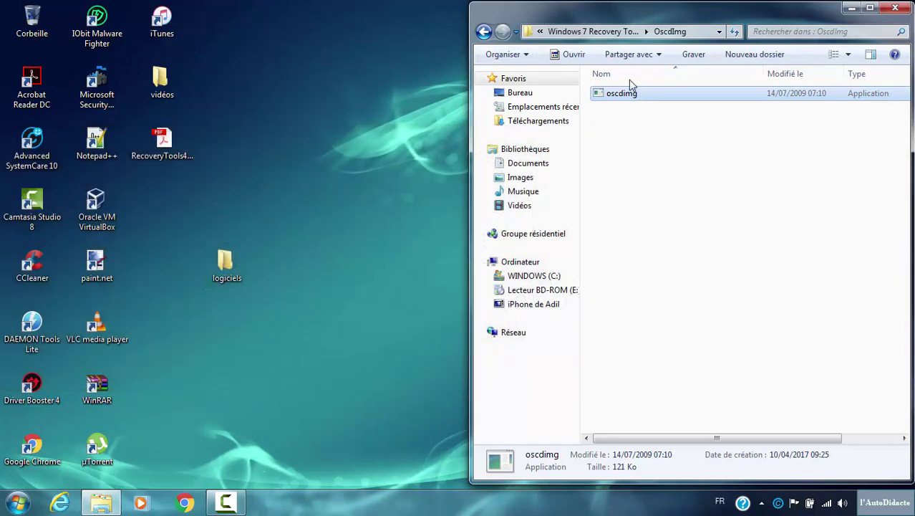
{"action": "left_click", "coordinate": [593, 32]}
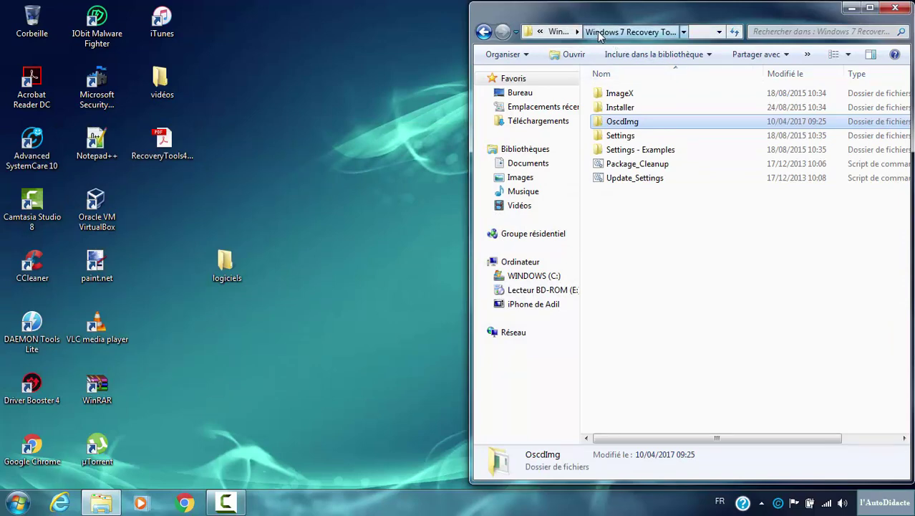
{"action": "left_click", "coordinate": [560, 31]}
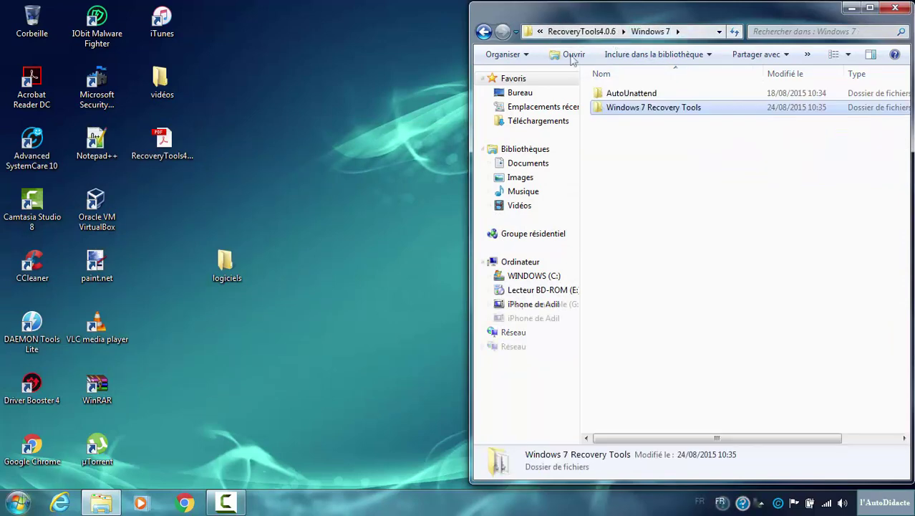
Open the removable disk G: in a second Explorer window, and open the AutoUnattend folder in the Windows 7 folder window
{"action": "left_click", "coordinate": [17, 503]}
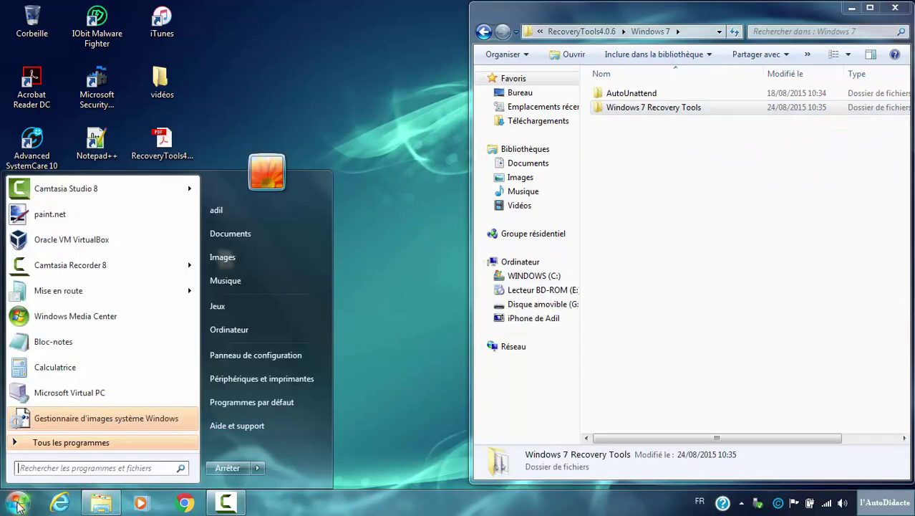
{"action": "left_click", "coordinate": [233, 331]}
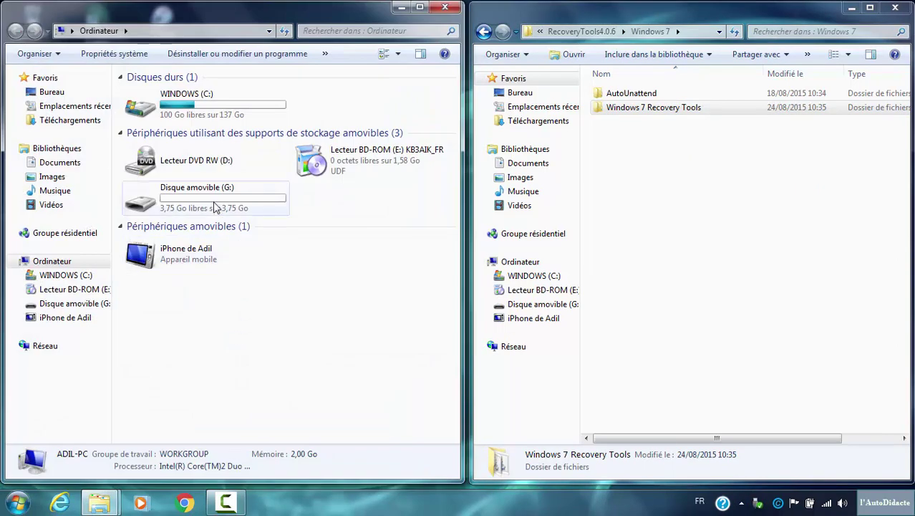
{"action": "double_click", "coordinate": [214, 207]}
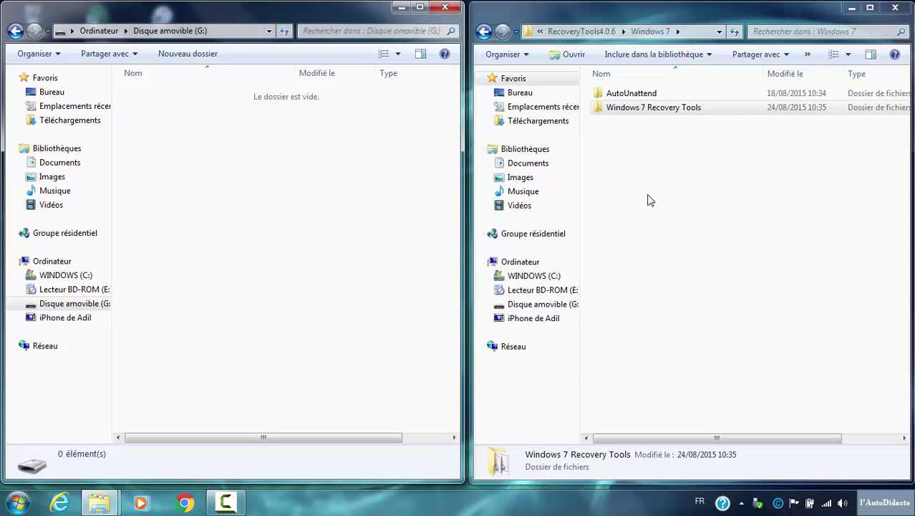
{"action": "double_click", "coordinate": [625, 95]}
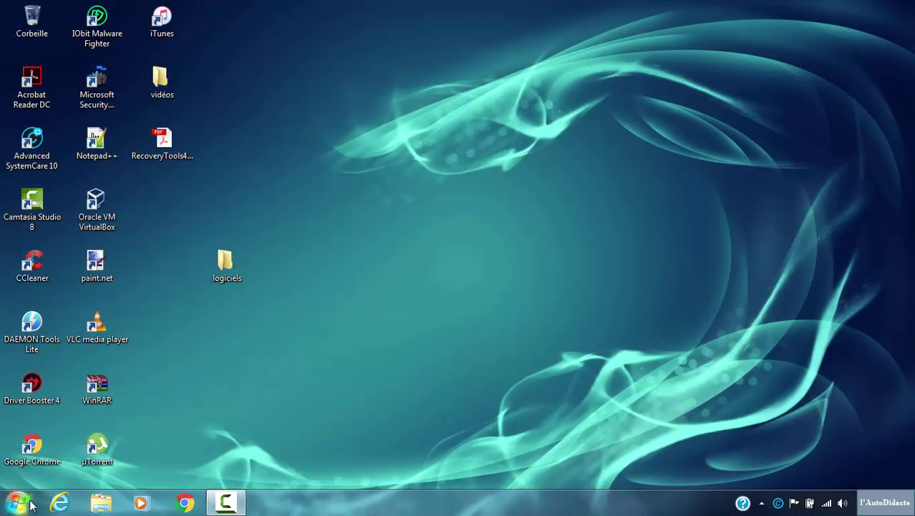
Open the properties of the WINDOWS (C:) drive from the Computer window
{"action": "left_click", "coordinate": [17, 502]}
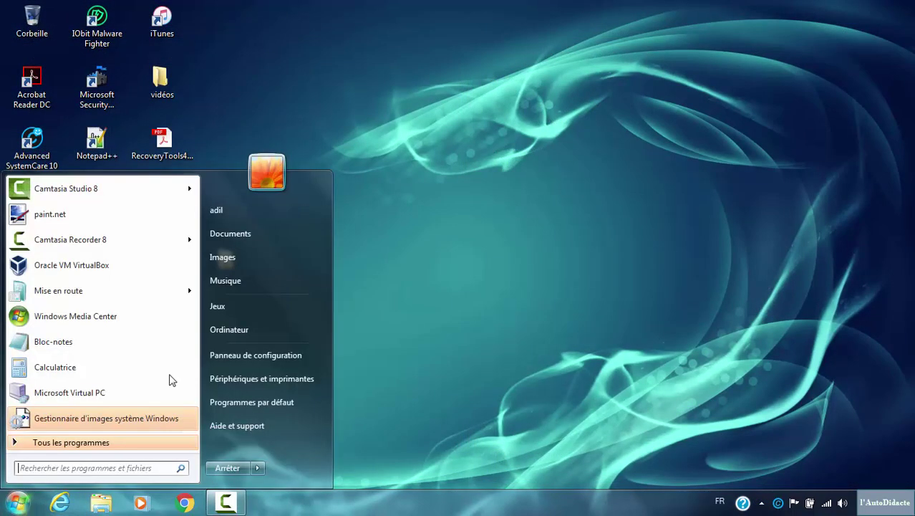
{"action": "left_click", "coordinate": [231, 332]}
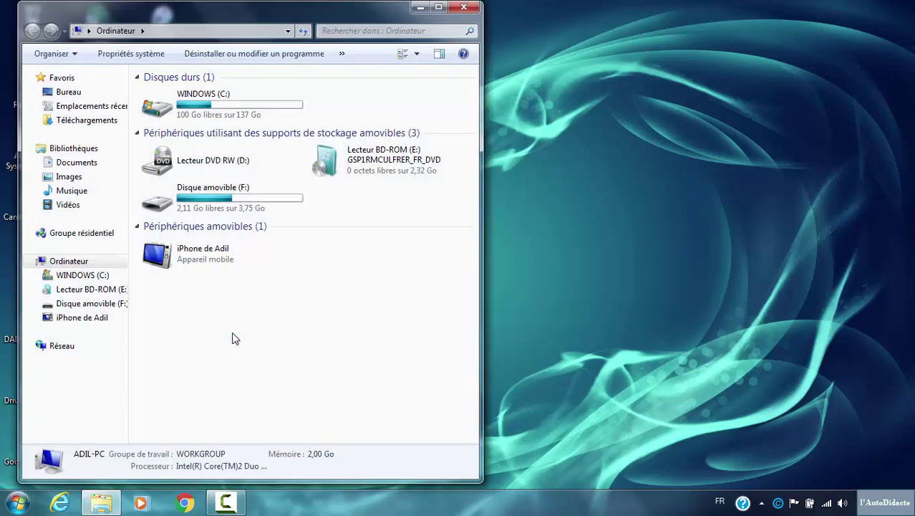
{"action": "right_click", "coordinate": [220, 107]}
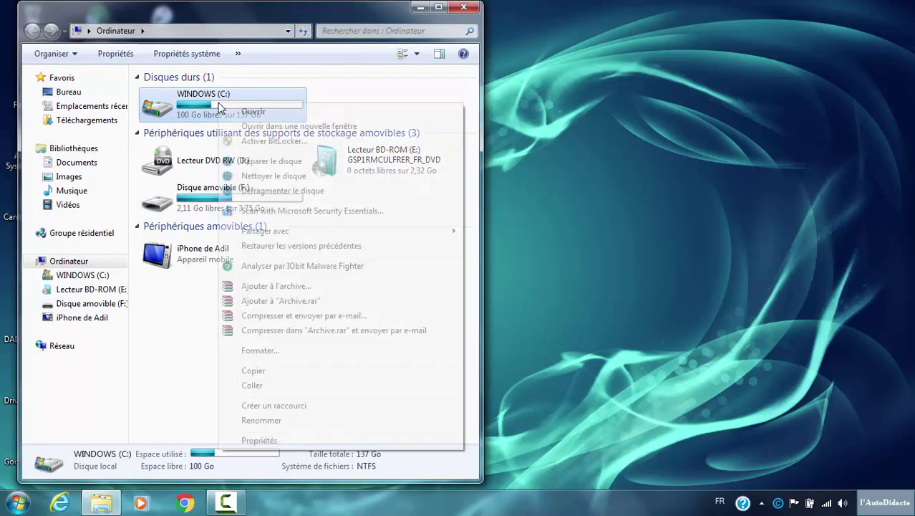
{"action": "left_click", "coordinate": [266, 443]}
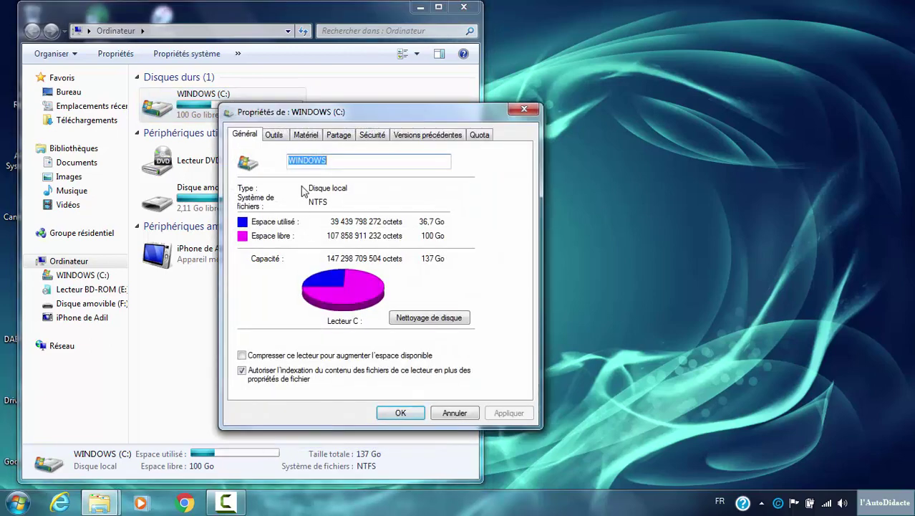
Open the ST9160301AS ATA Device hard disk's properties with administrator rights and populate its volume information to examine the partitions
{"action": "left_click", "coordinate": [298, 137]}
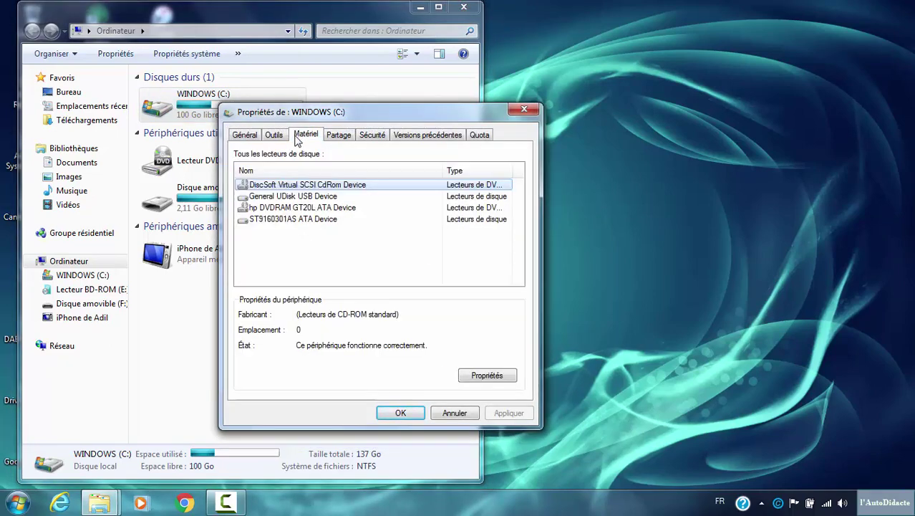
{"action": "left_click", "coordinate": [291, 220]}
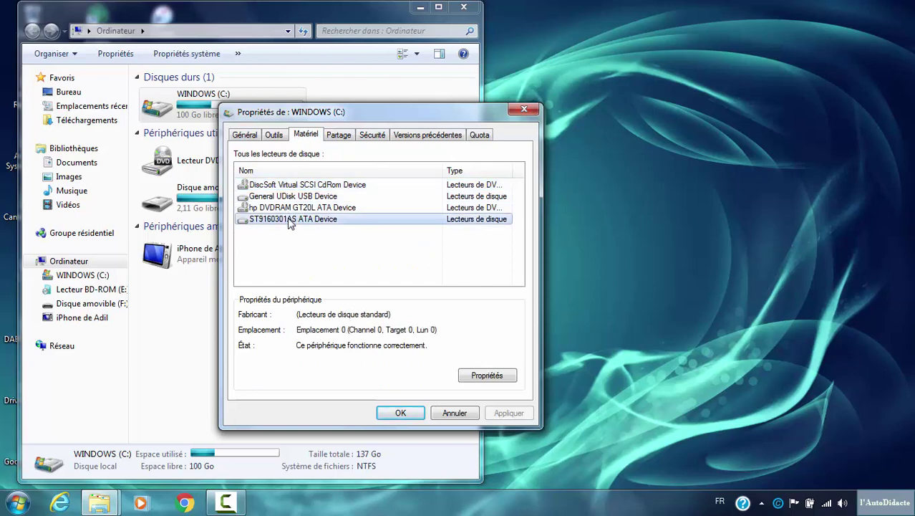
{"action": "left_click", "coordinate": [484, 380]}
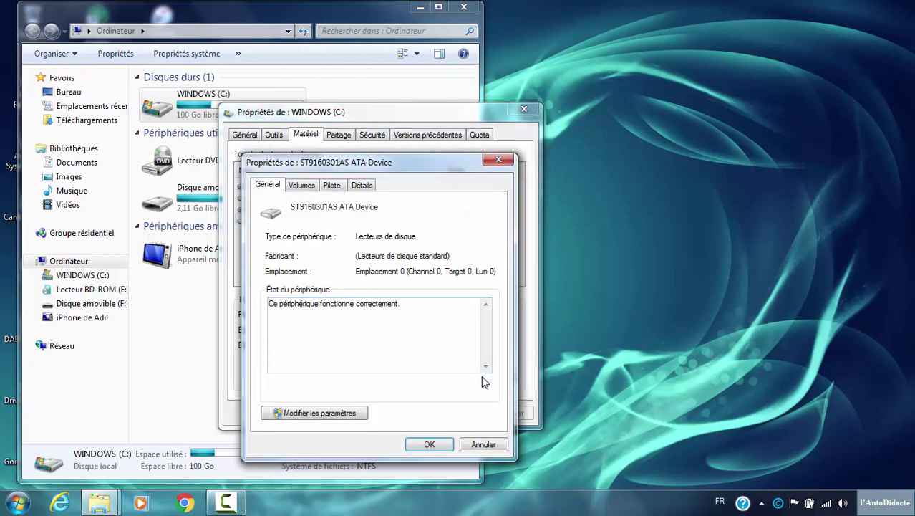
{"action": "left_click", "coordinate": [302, 185]}
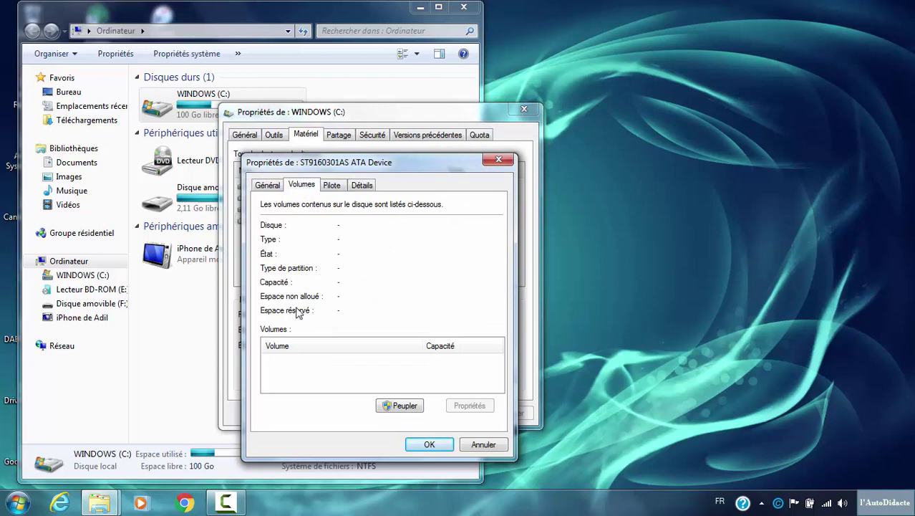
{"action": "left_click", "coordinate": [394, 407]}
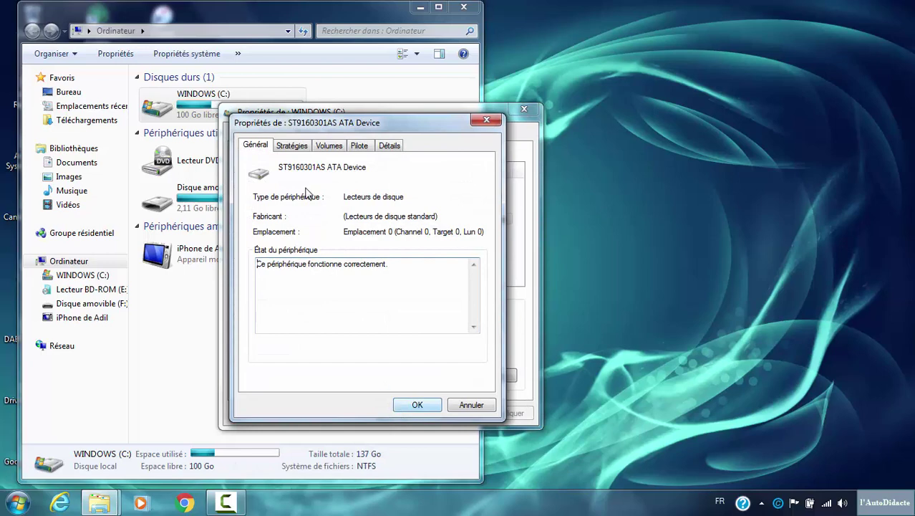
{"action": "left_click", "coordinate": [327, 147]}
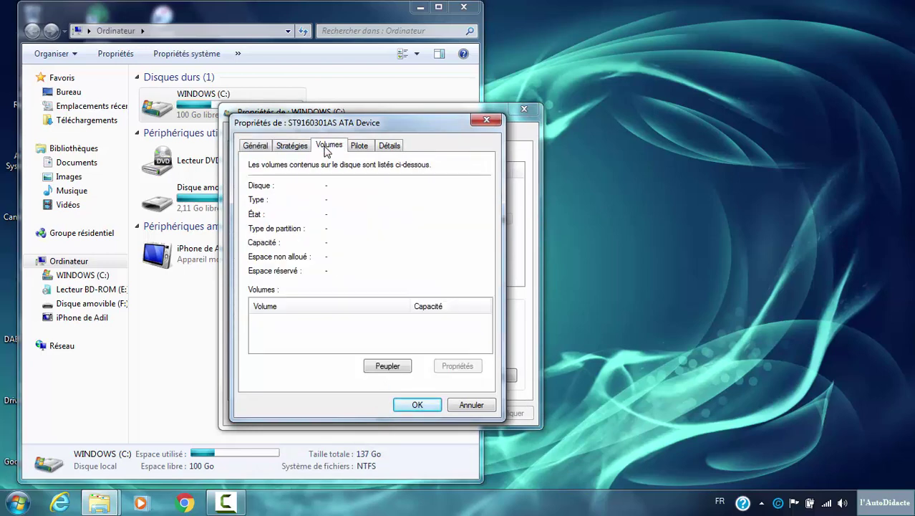
{"action": "left_click", "coordinate": [385, 368]}
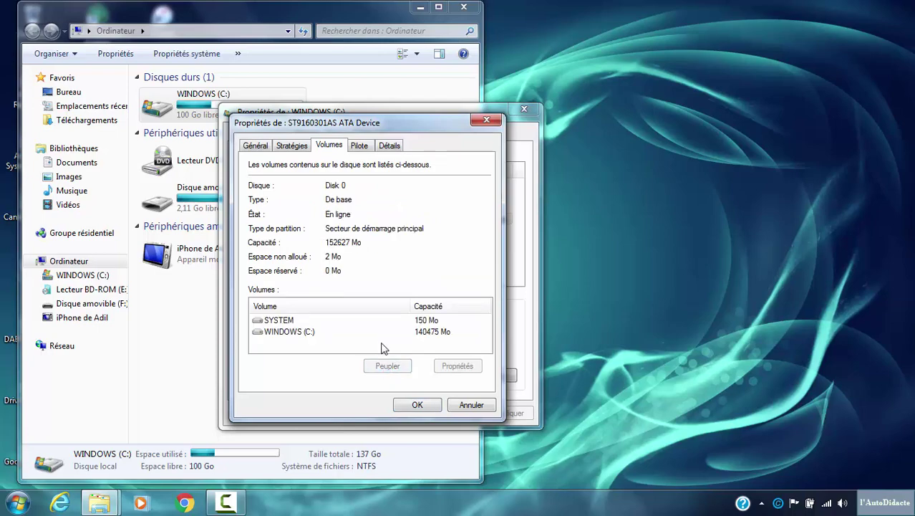
Copy the Autounattend file from the MBR folder inside AutoUnattend to the removable disk G:
{"action": "left_click", "coordinate": [304, 334]}
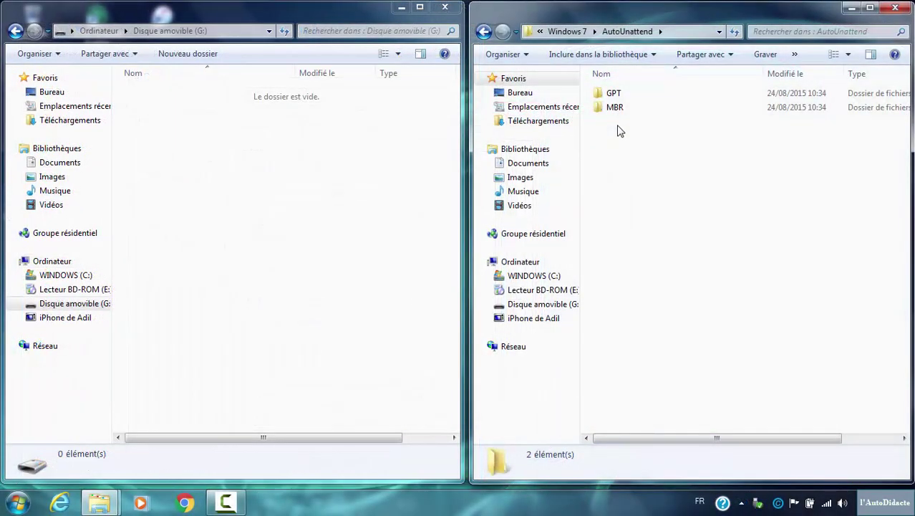
{"action": "double_click", "coordinate": [616, 109]}
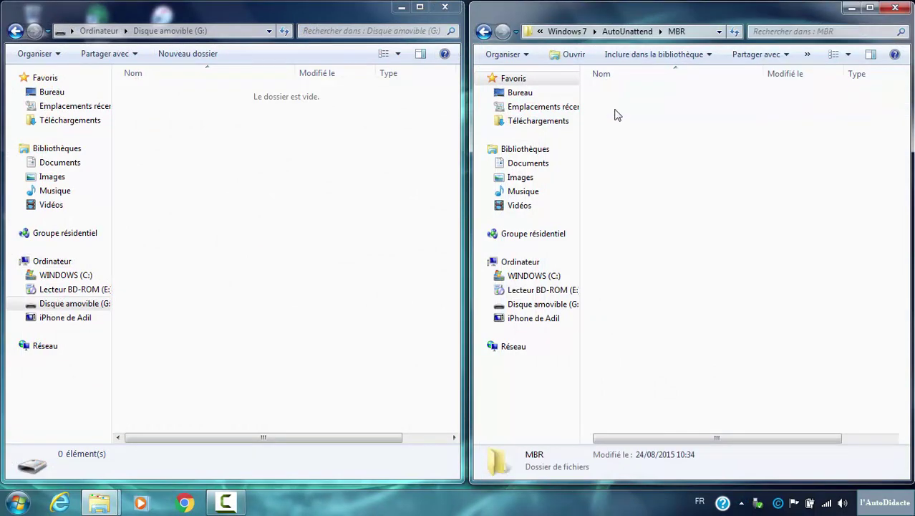
{"action": "left_click", "coordinate": [619, 101]}
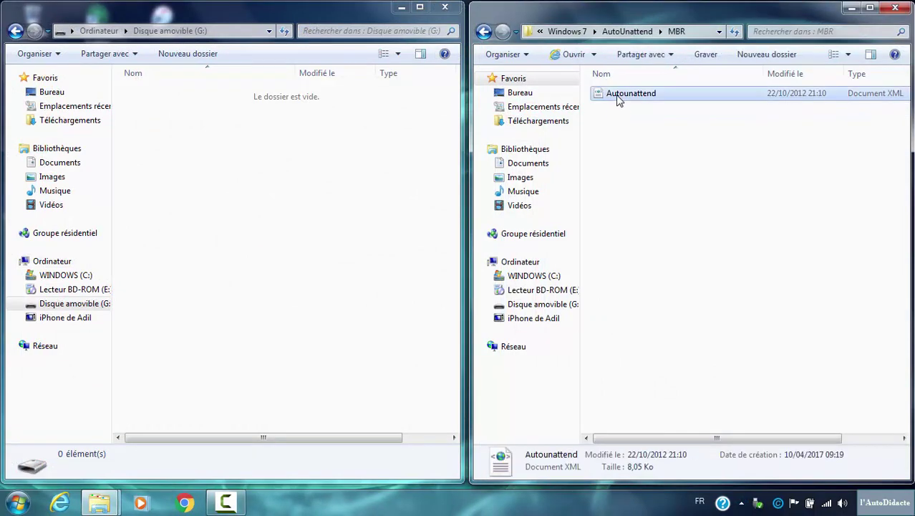
{"action": "right_click", "coordinate": [620, 101]}
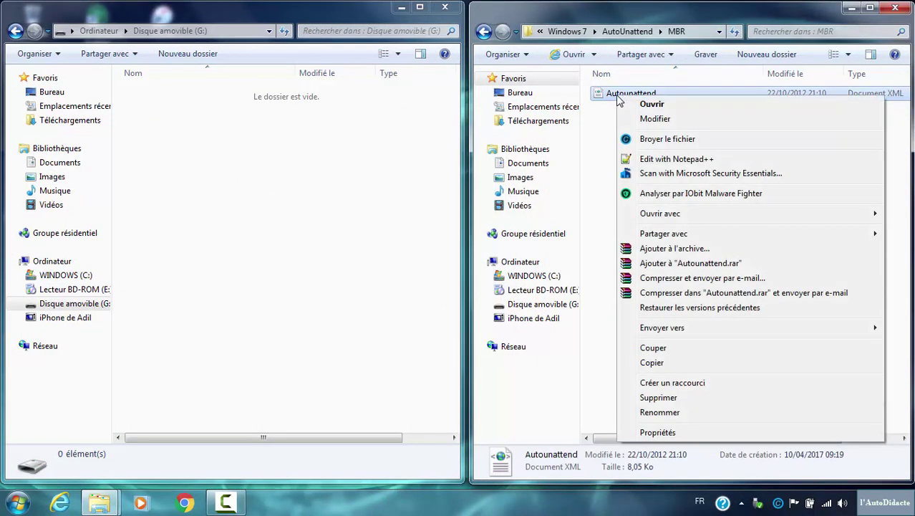
{"action": "left_click", "coordinate": [652, 362]}
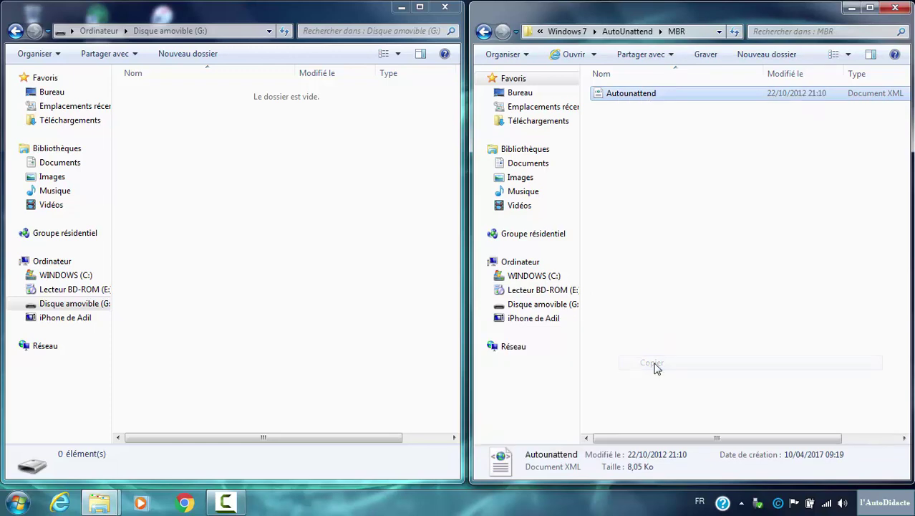
{"action": "right_click", "coordinate": [176, 141]}
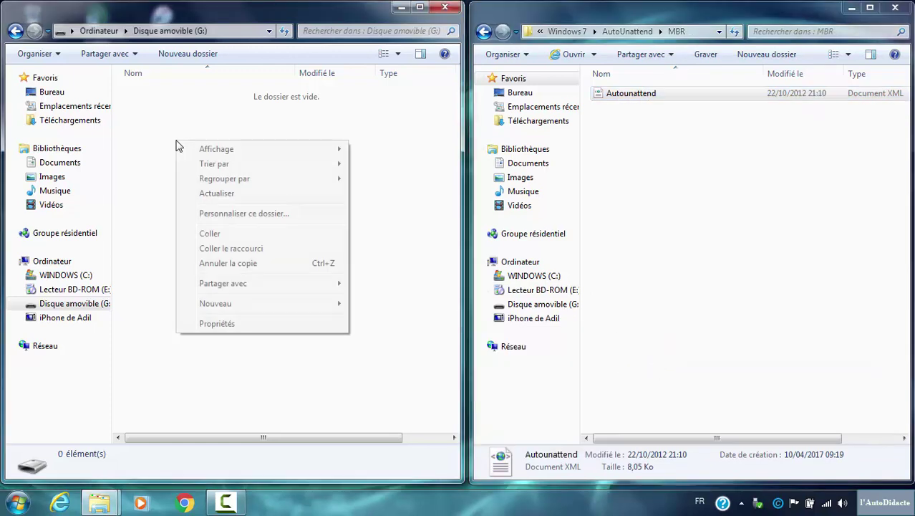
{"action": "left_click", "coordinate": [210, 234]}
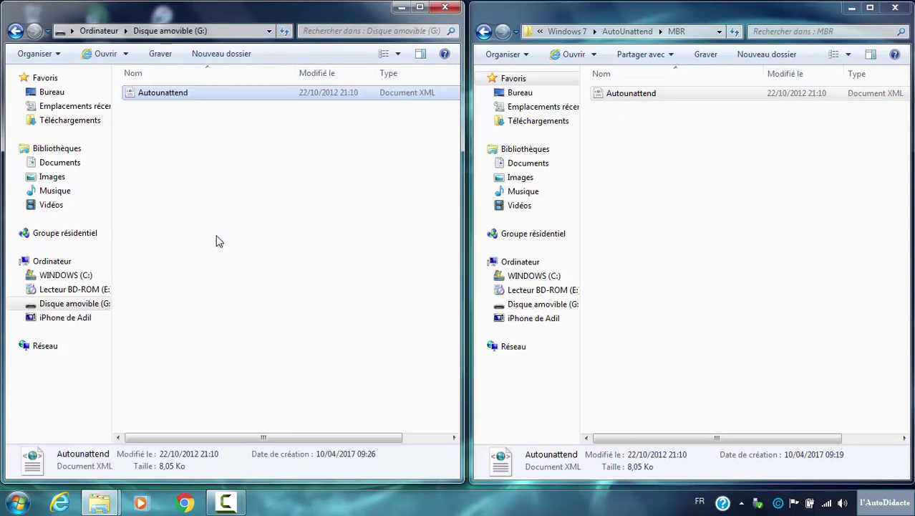
Return to the logiciels folder and extract the Win7_Ult_SP1_French_x32 ISO to the removable disk F:
{"action": "left_click", "coordinate": [553, 33]}
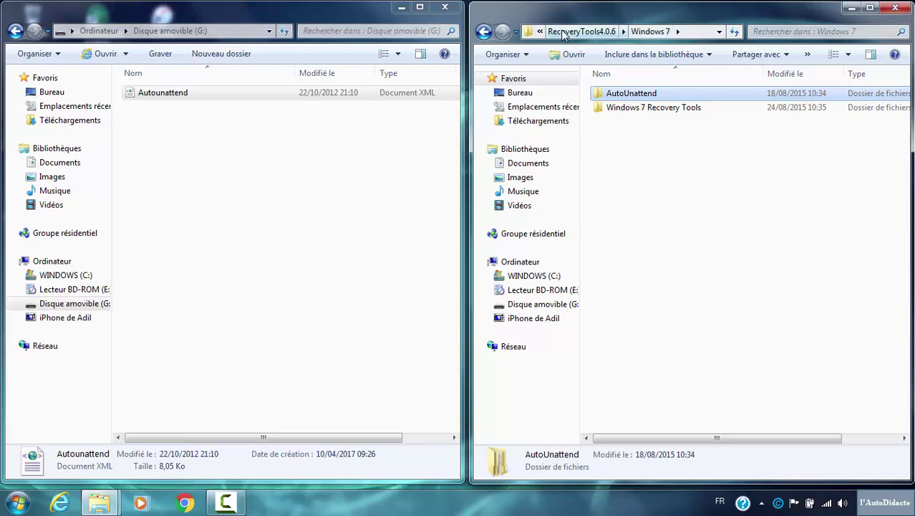
{"action": "left_click", "coordinate": [558, 33]}
{"action": "left_click", "coordinate": [562, 33]}
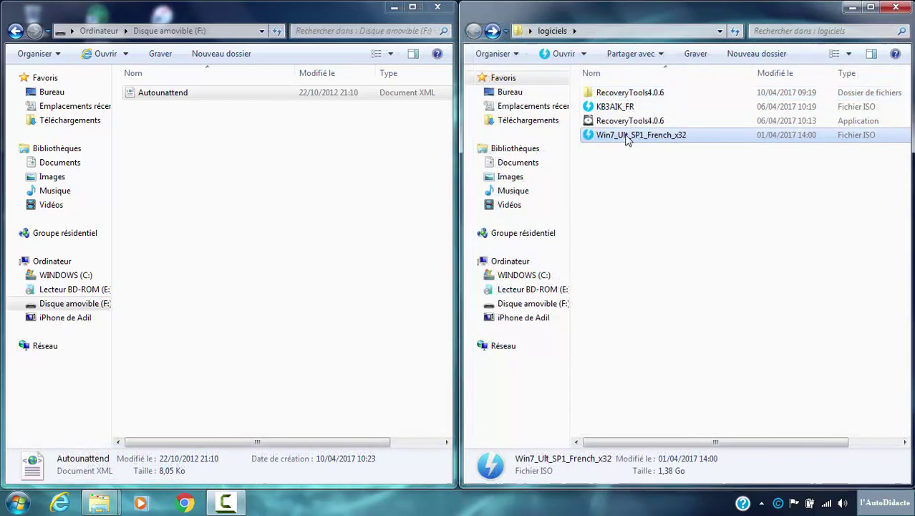
{"action": "right_click", "coordinate": [627, 139]}
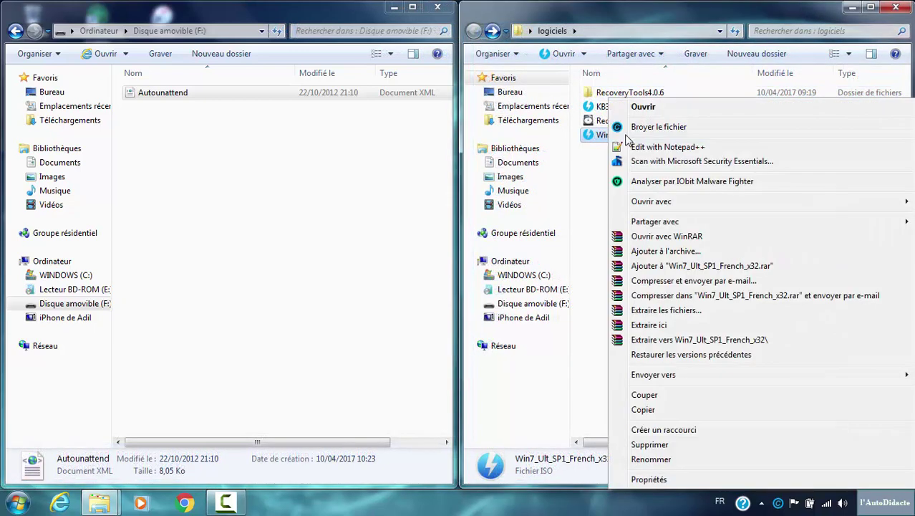
{"action": "left_click", "coordinate": [681, 317]}
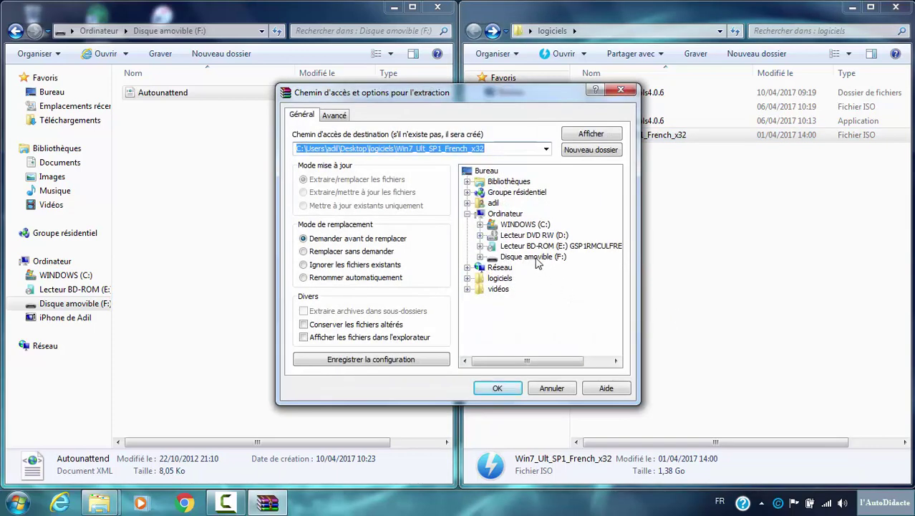
{"action": "left_click", "coordinate": [536, 258]}
{"action": "left_click", "coordinate": [497, 387]}
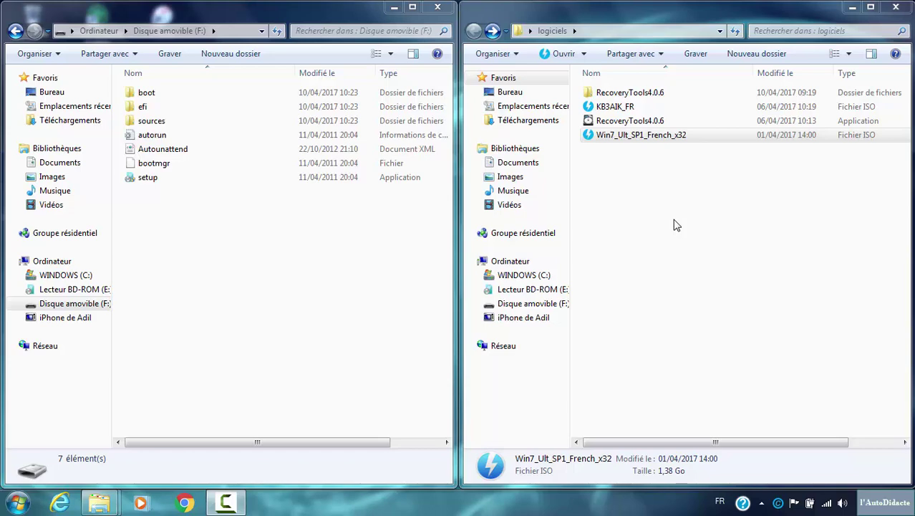
Copy Ei.cfg from the RecoveryTools4.0.6 Add-On\Ei.Cfg folder into the sources folder on F:, replacing the existing file
{"action": "double_click", "coordinate": [634, 95]}
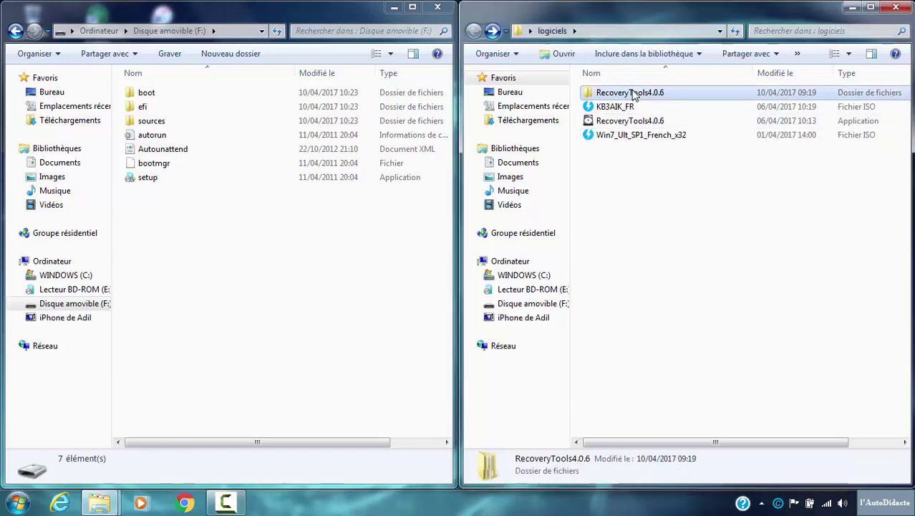
{"action": "left_click", "coordinate": [621, 95]}
{"action": "double_click", "coordinate": [610, 92]}
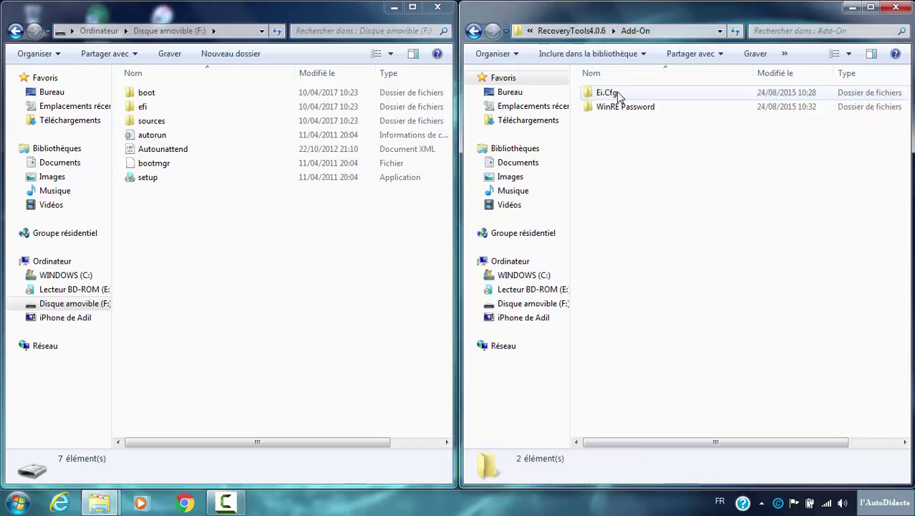
{"action": "double_click", "coordinate": [610, 94]}
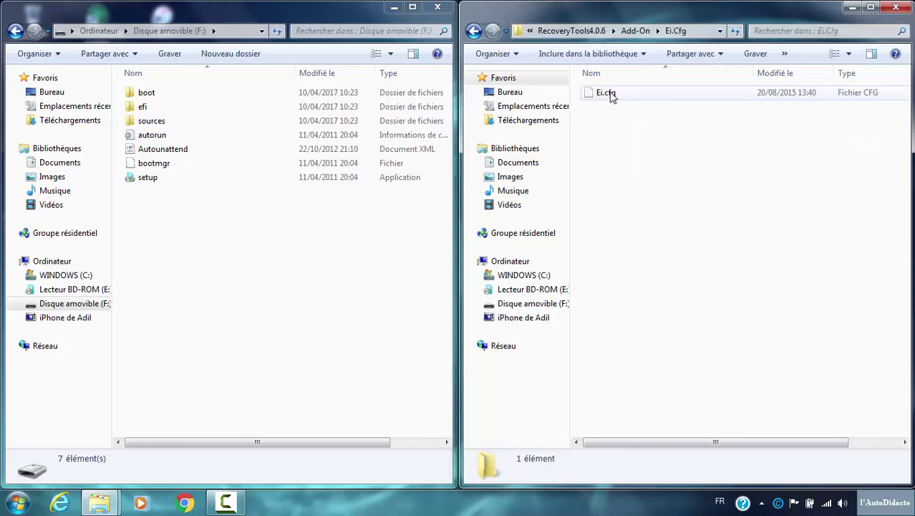
{"action": "right_click", "coordinate": [605, 96]}
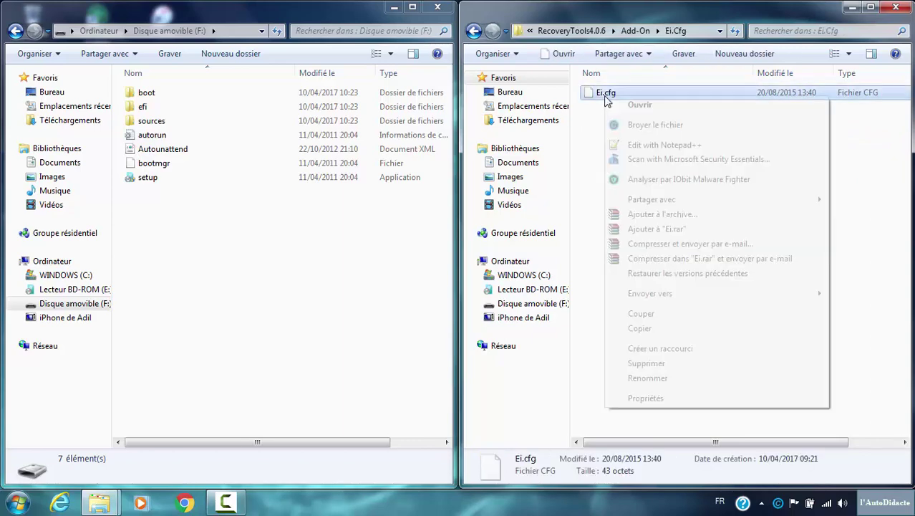
{"action": "left_click", "coordinate": [640, 328]}
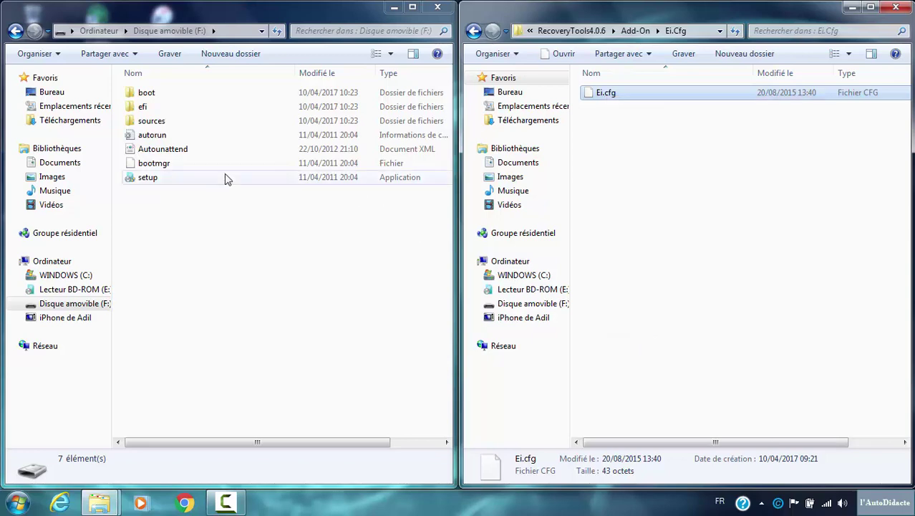
{"action": "double_click", "coordinate": [154, 121]}
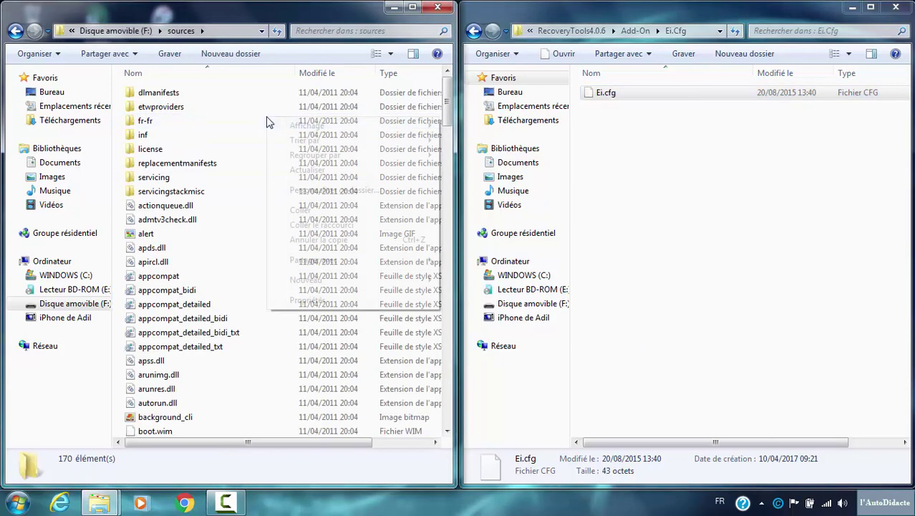
{"action": "right_click", "coordinate": [267, 119]}
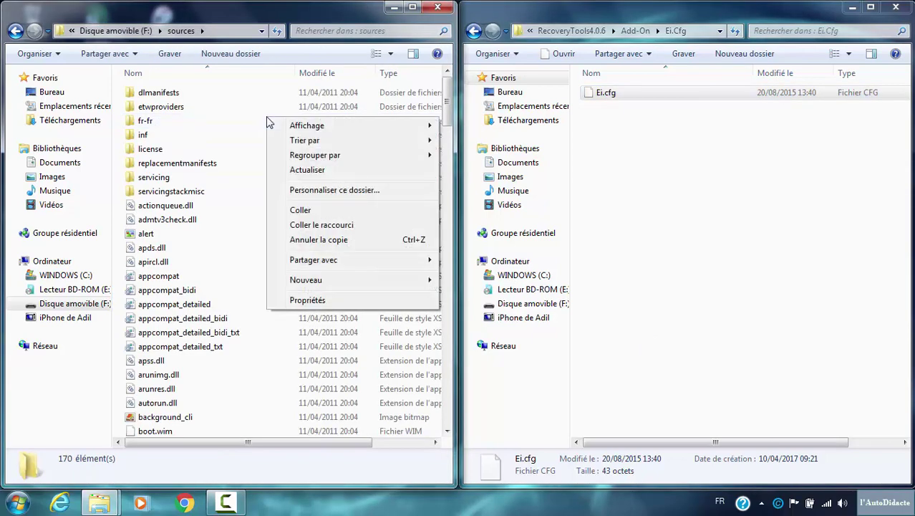
{"action": "left_click", "coordinate": [293, 210]}
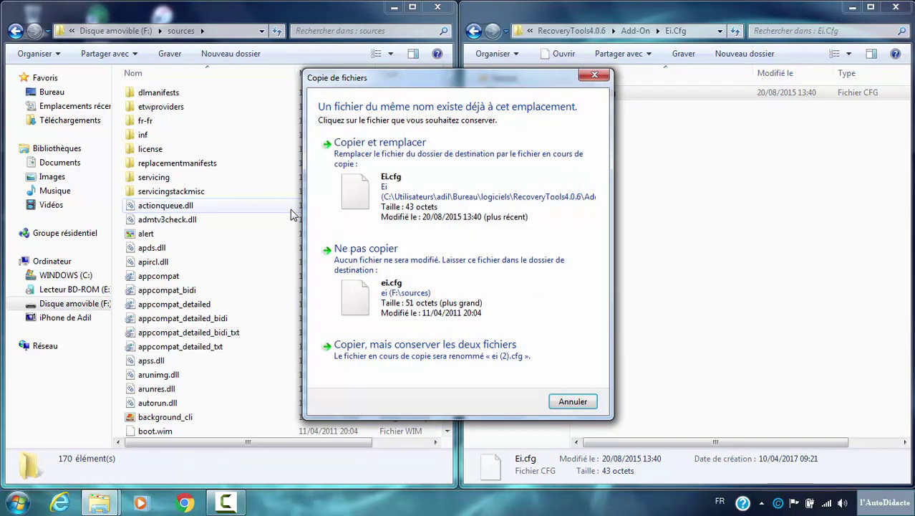
{"action": "left_click", "coordinate": [371, 201]}
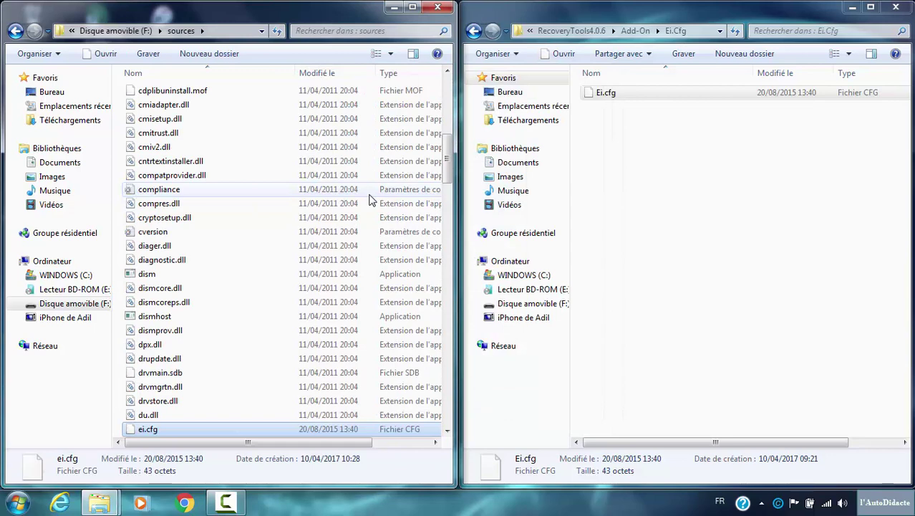
Copy the RecoveryTools4.0.6 folder from logiciels to the root of removable disk F:, and show the desktop
{"action": "left_click", "coordinate": [572, 33]}
{"action": "left_click", "coordinate": [553, 31]}
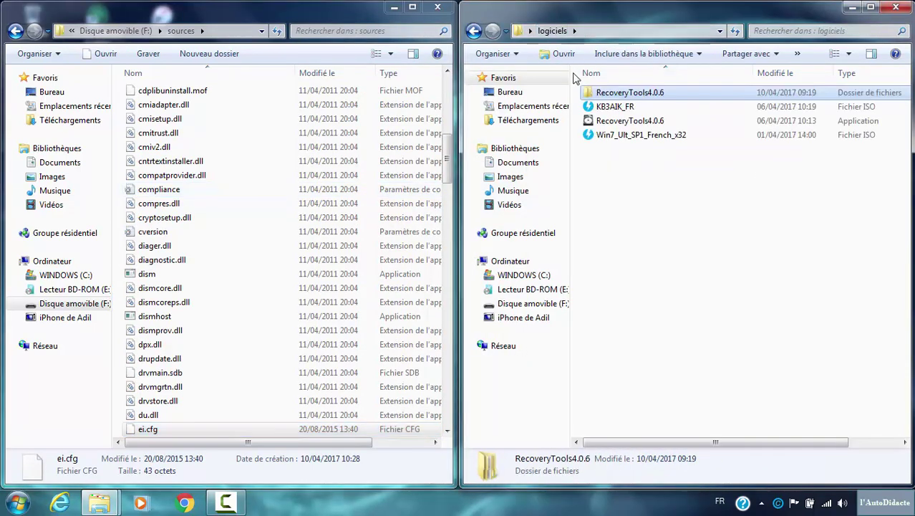
{"action": "right_click", "coordinate": [607, 99]}
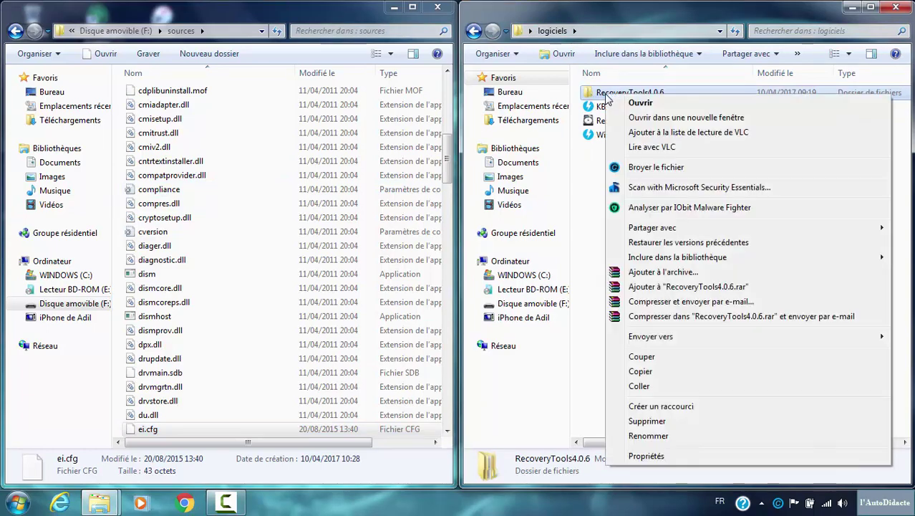
{"action": "left_click", "coordinate": [655, 373]}
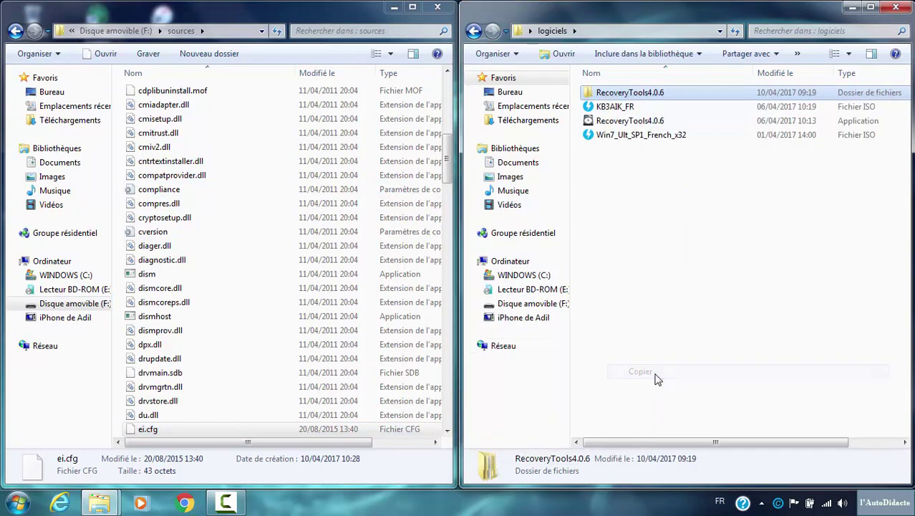
{"action": "left_click", "coordinate": [107, 31]}
{"action": "left_click", "coordinate": [107, 32]}
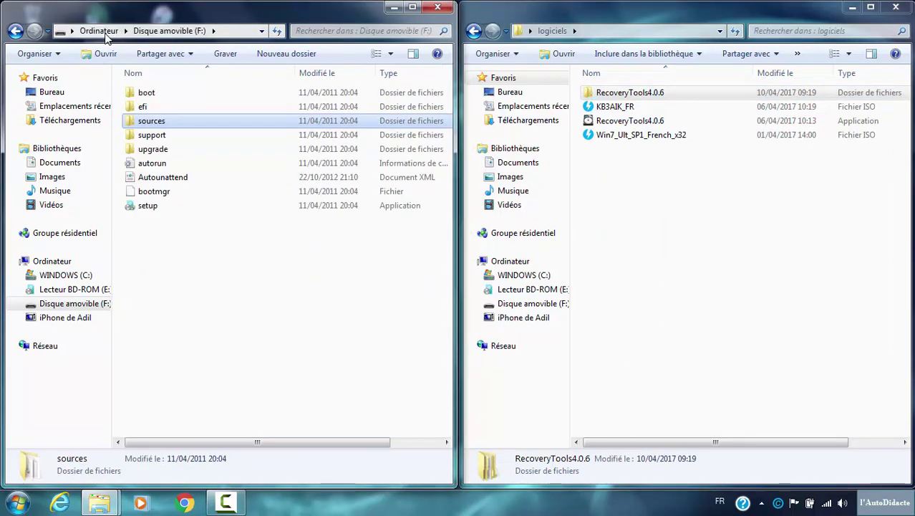
{"action": "right_click", "coordinate": [141, 237]}
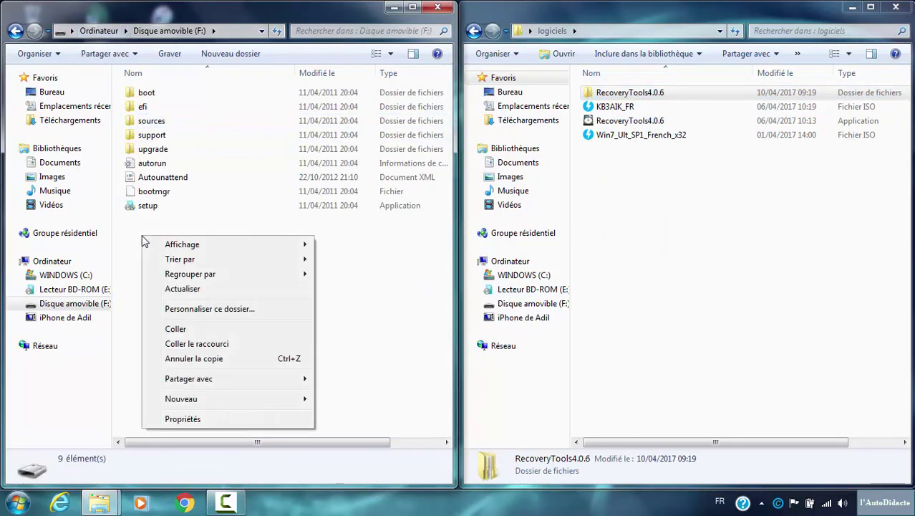
{"action": "left_click", "coordinate": [175, 329]}
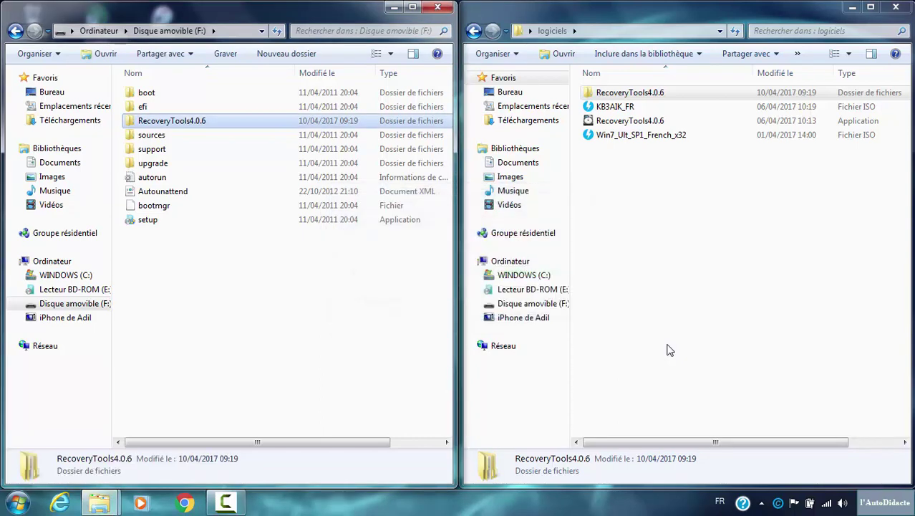
{"action": "key", "text": "super+d"}
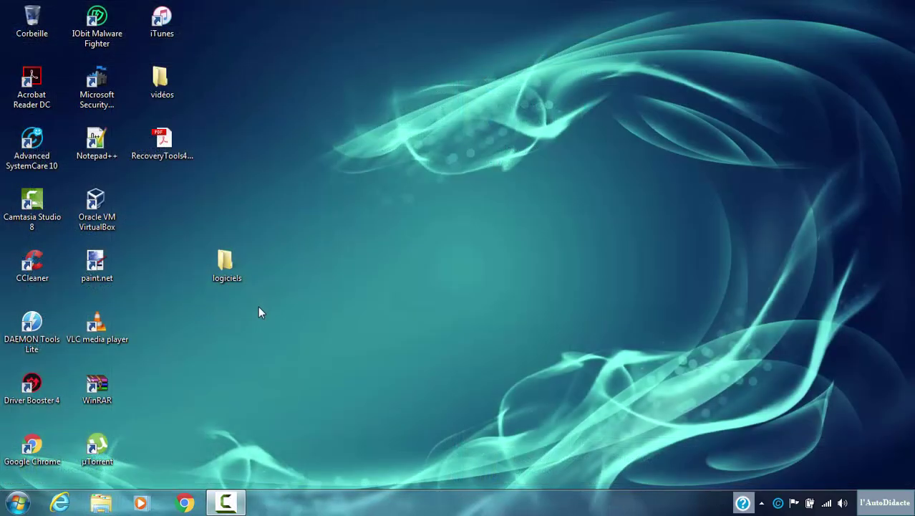